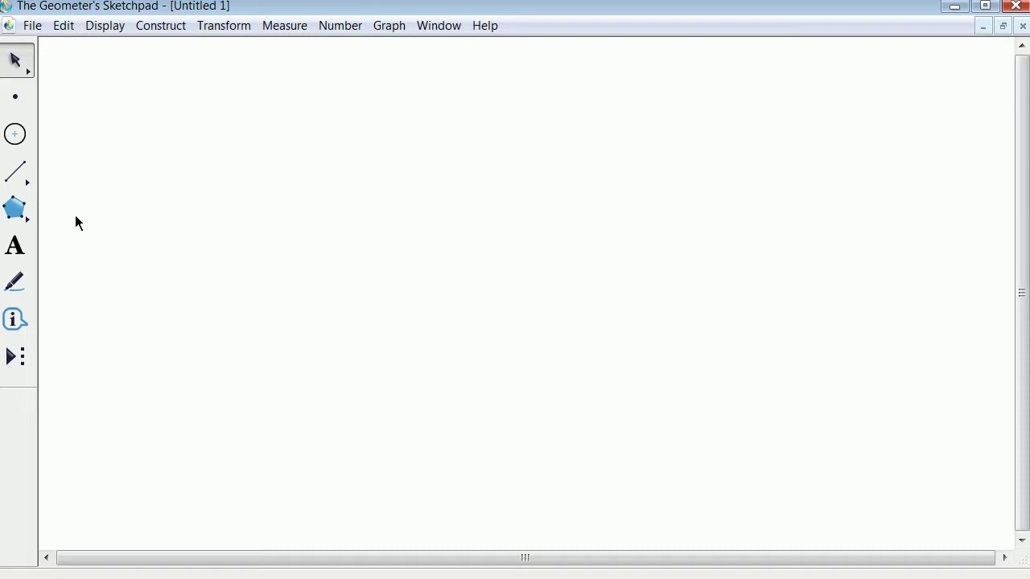
# Show the coordinate grid and rescale the axes so the horizontal axis spans about −80 to 80
pyautogui.click(394, 30)
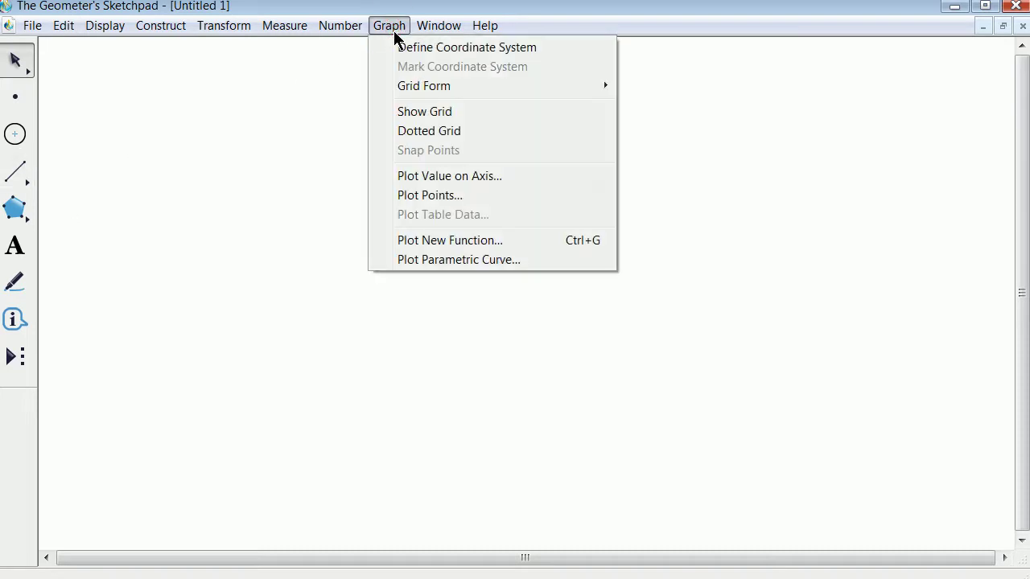
pyautogui.click(423, 112)
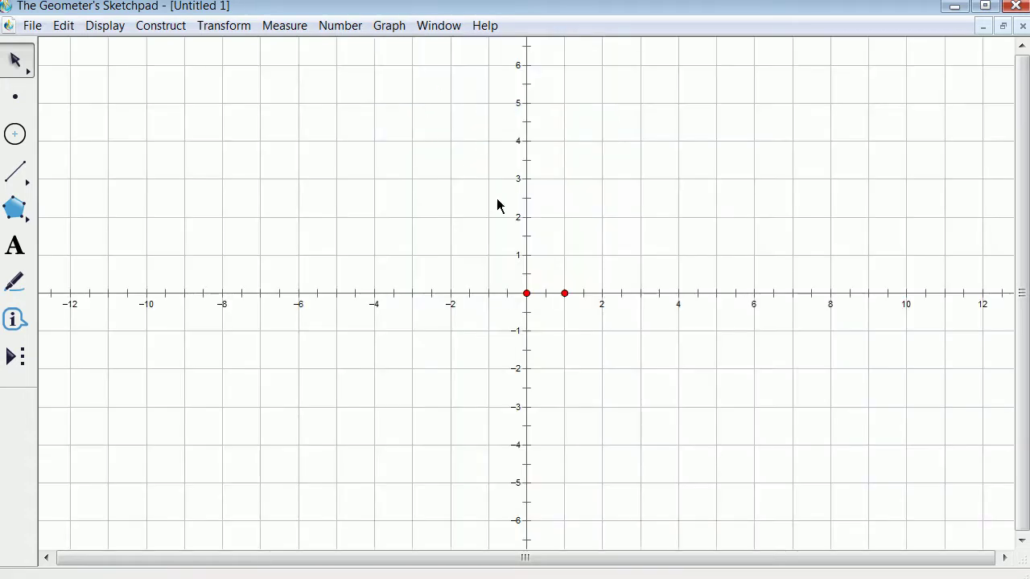
pyautogui.click(566, 294)
pyautogui.moveTo(569, 293); pyautogui.dragTo(536, 294)
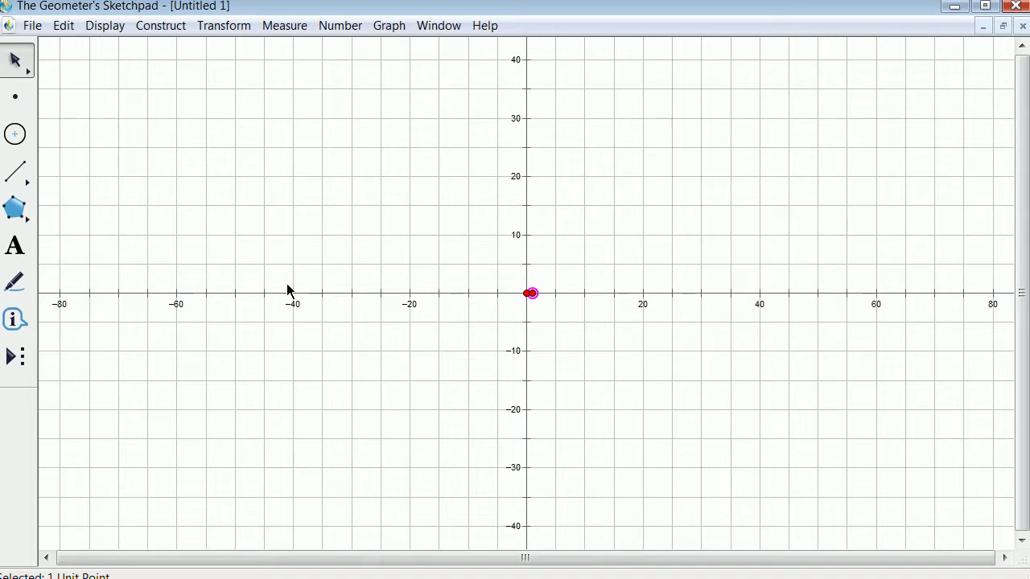
# Draw two circles centred at about (−17, 24) and (24, 19), and a segment from about (−45, −2) to (−24, −14)
pyautogui.click(15, 134)
pyautogui.moveTo(428, 151); pyautogui.dragTo(499, 186)
pyautogui.moveTo(663, 181); pyautogui.dragTo(731, 202)
pyautogui.click(13, 177)
pyautogui.moveTo(265, 304); pyautogui.dragTo(386, 374)
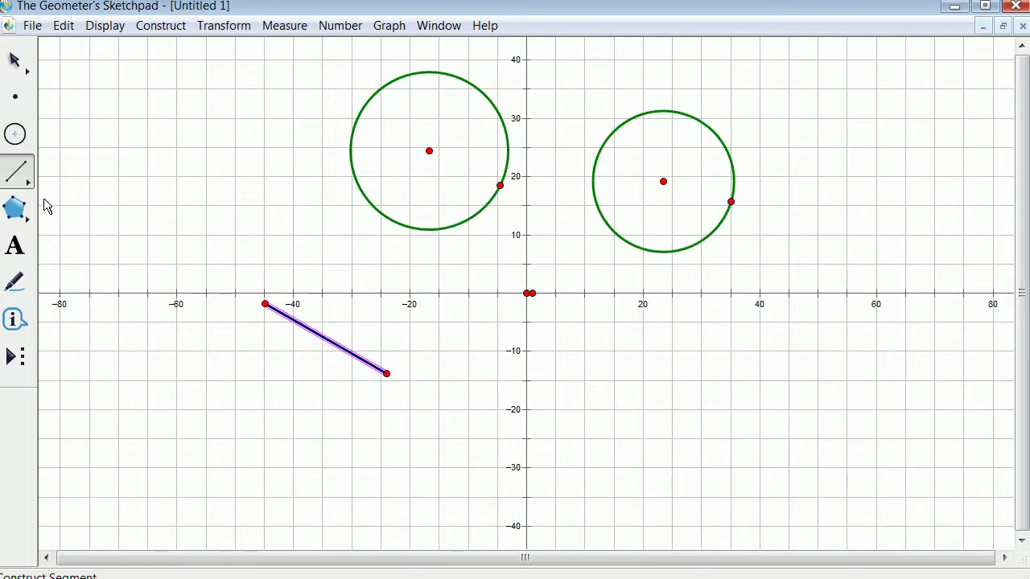
# Construct an unfilled six-sided polygon with edges and vertices in the lower-right quadrant of the grid
pyautogui.click(16, 214)
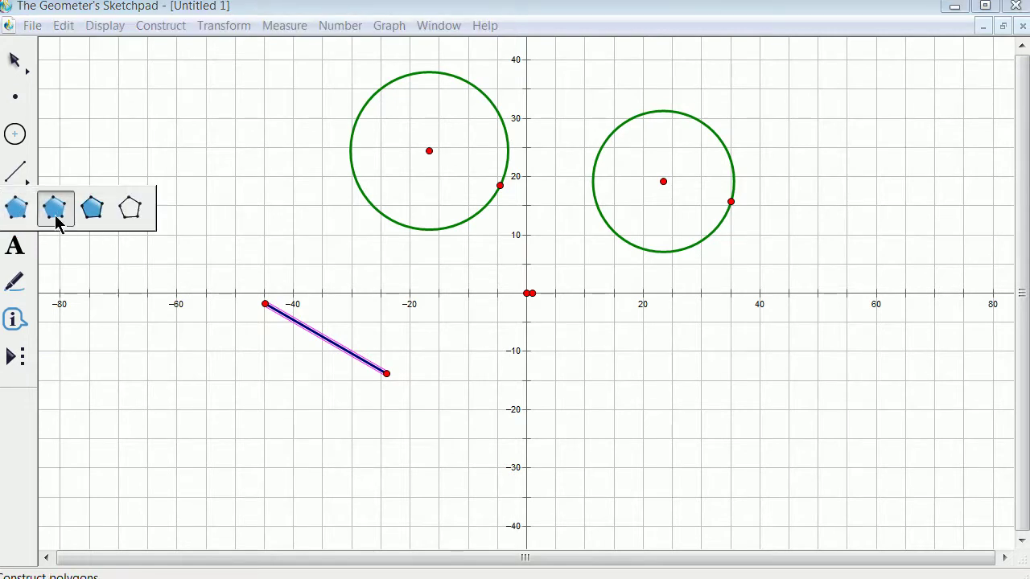
pyautogui.click(129, 214)
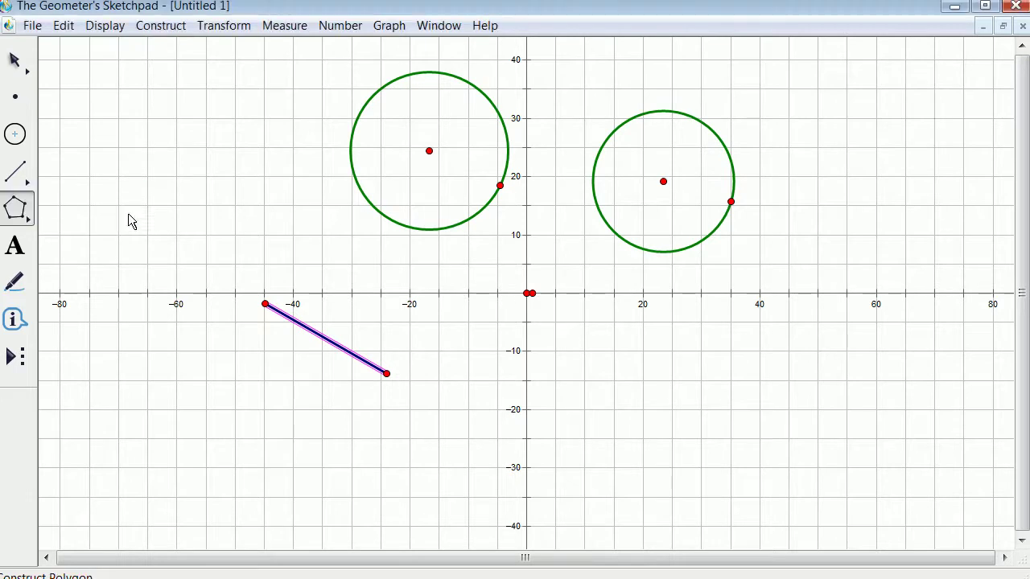
pyautogui.click(605, 359)
pyautogui.click(588, 465)
pyautogui.click(700, 464)
pyautogui.click(798, 411)
pyautogui.click(707, 344)
pyautogui.click(622, 319)
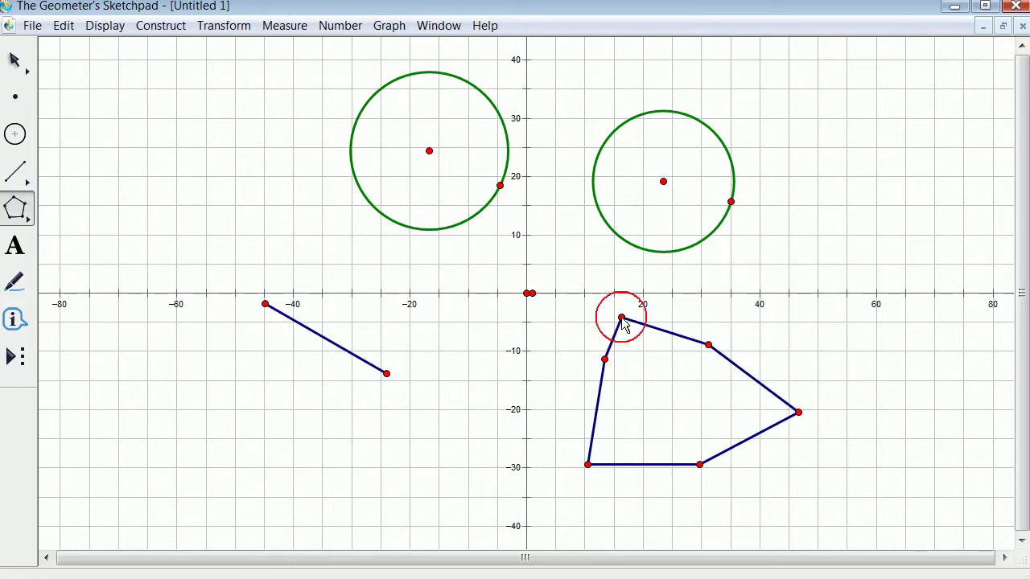
pyautogui.click(604, 359)
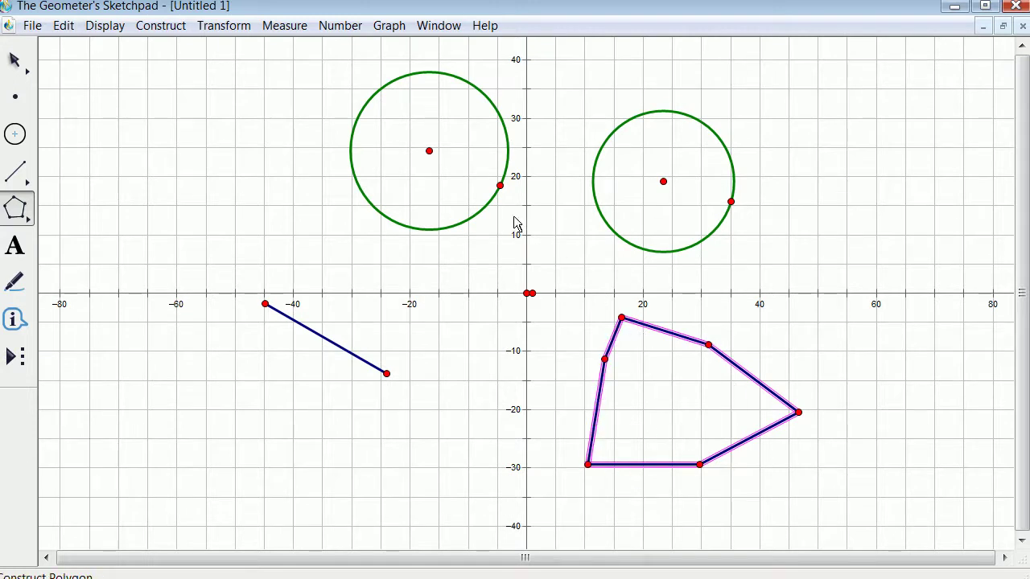
pyautogui.click(175, 83)
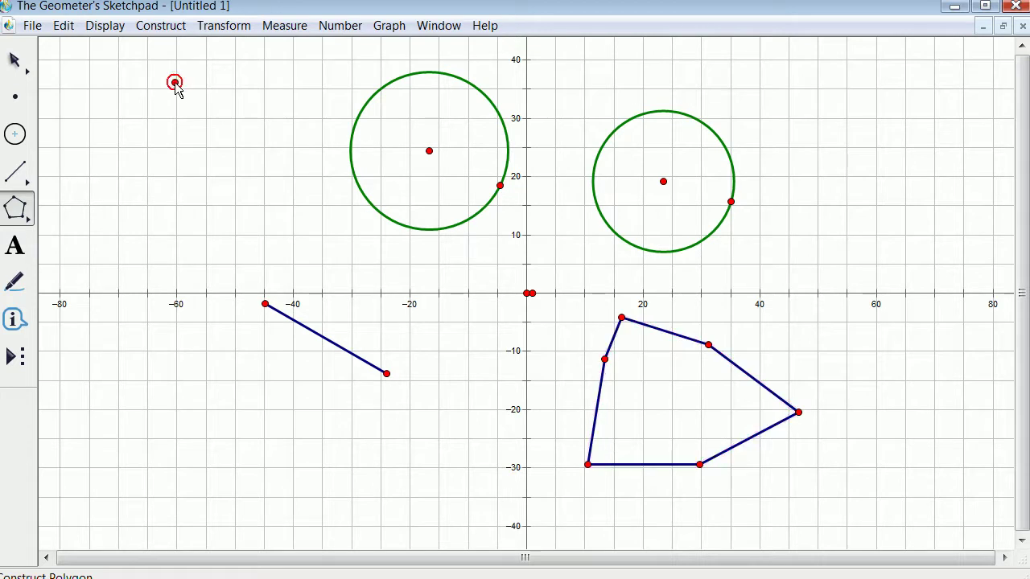
pyautogui.click(16, 62)
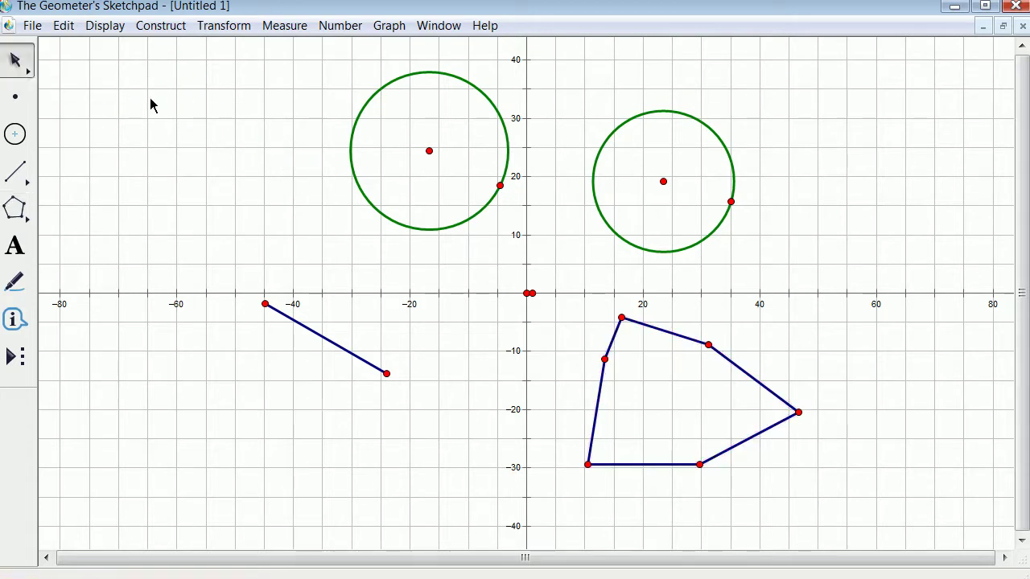
# Select both circles and the polygon's three edges around its two upper vertices one at a time, and clear the selection
pyautogui.click(16, 62)
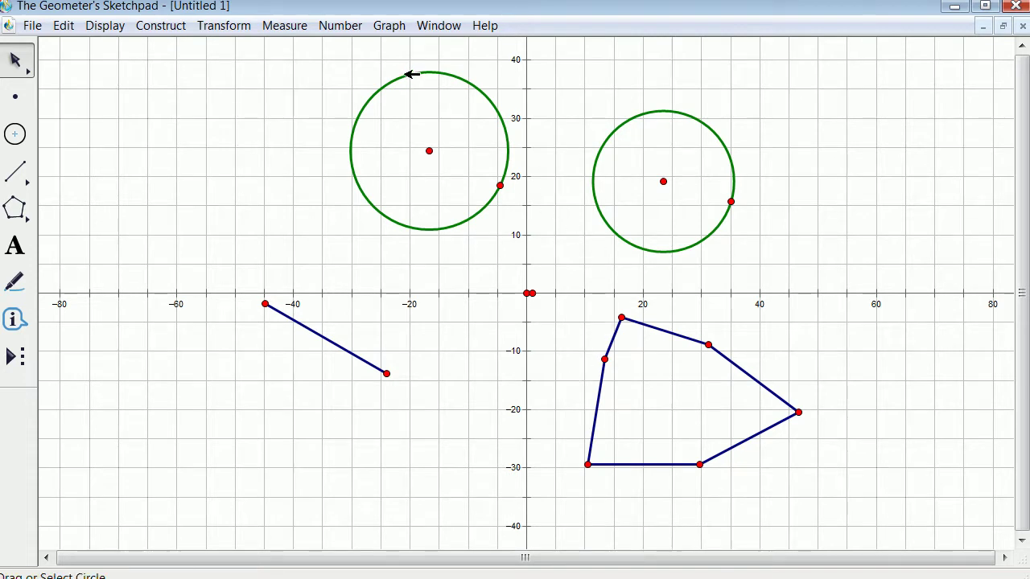
pyautogui.click(416, 73)
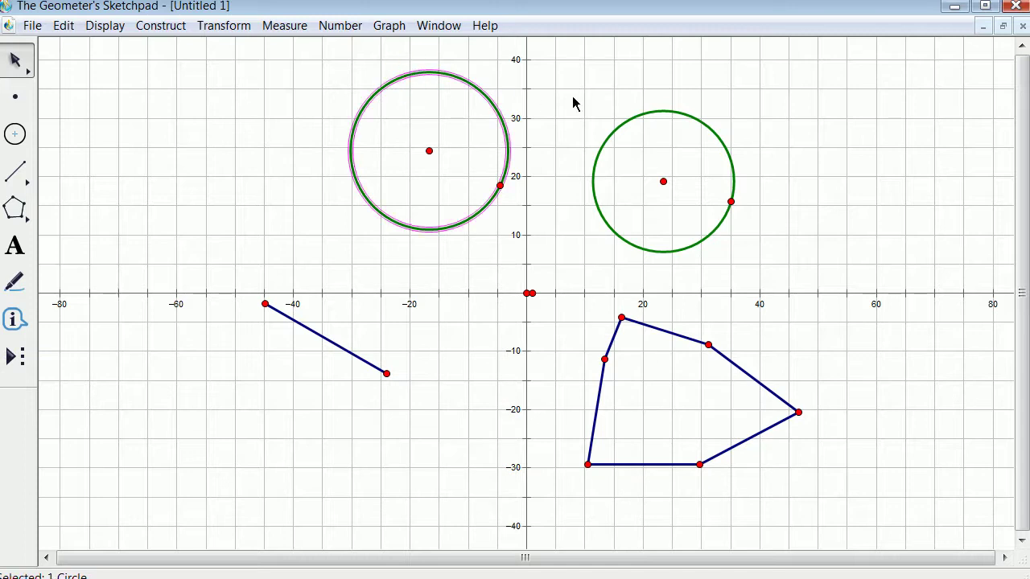
pyautogui.click(654, 112)
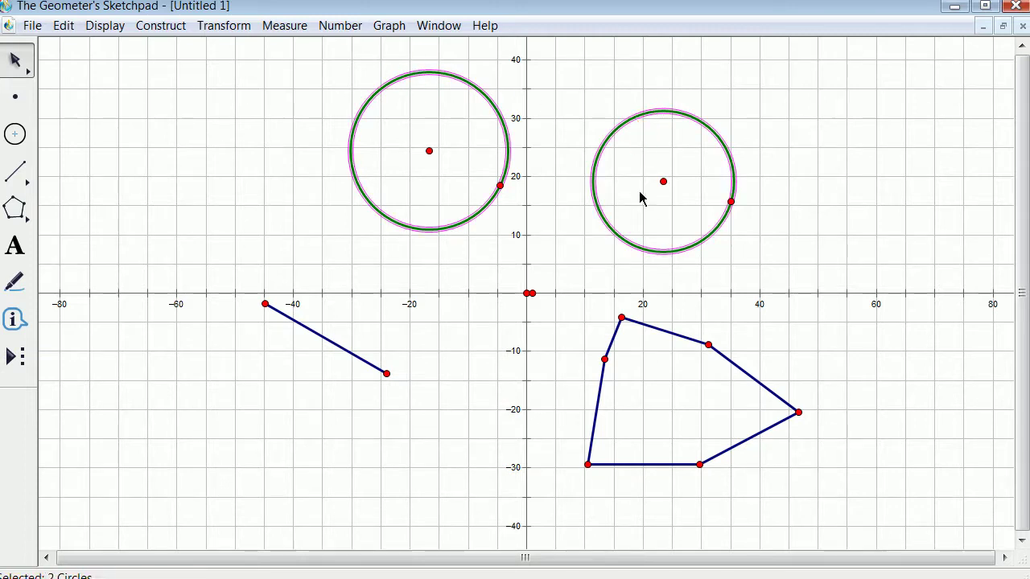
pyautogui.click(662, 330)
pyautogui.click(750, 374)
pyautogui.click(611, 342)
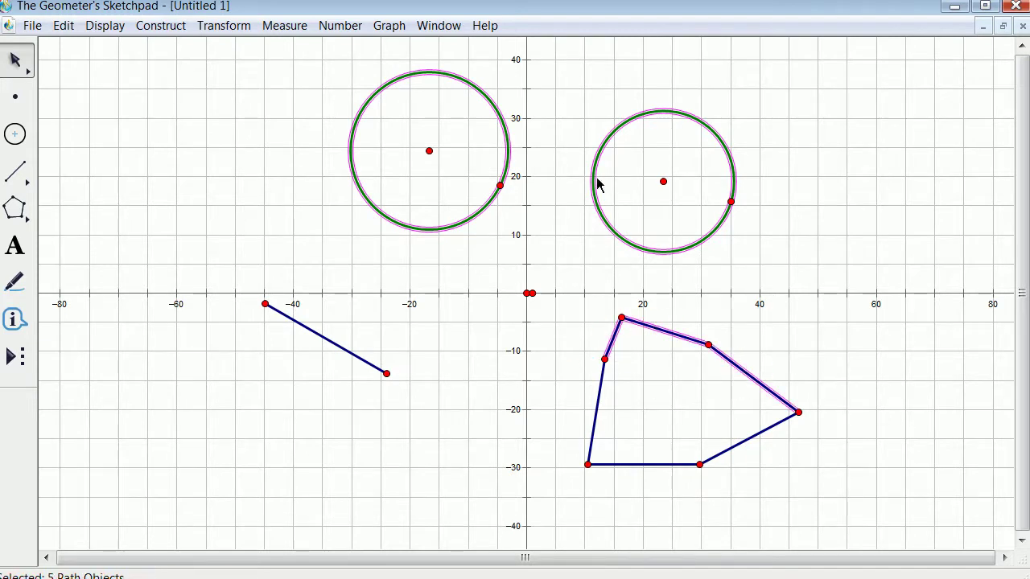
pyautogui.click(15, 61)
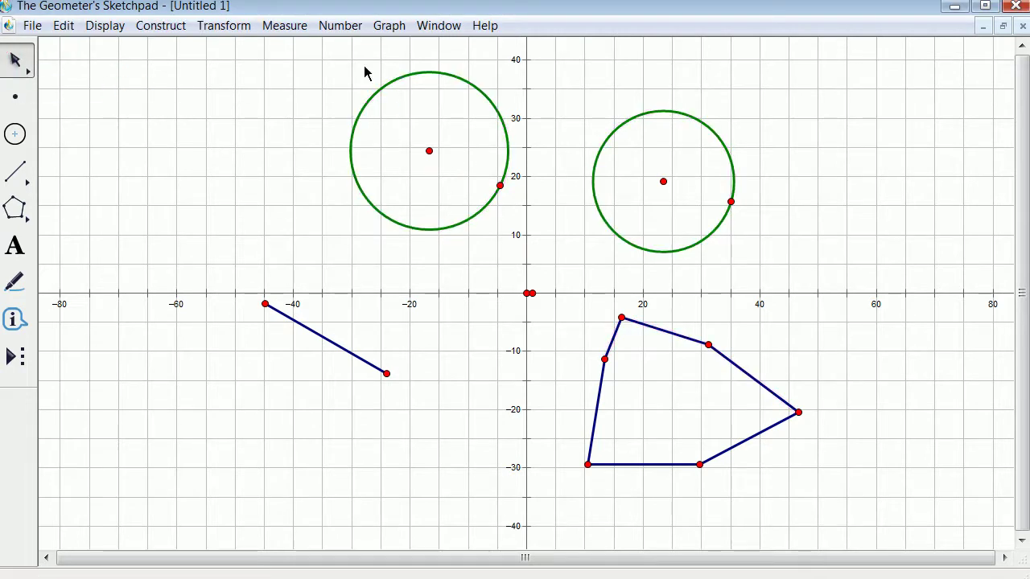
# Box-select the left circle, the segment and the right circle with their points in turn, ending with nothing selected
pyautogui.moveTo(313, 48); pyautogui.dragTo(518, 243)
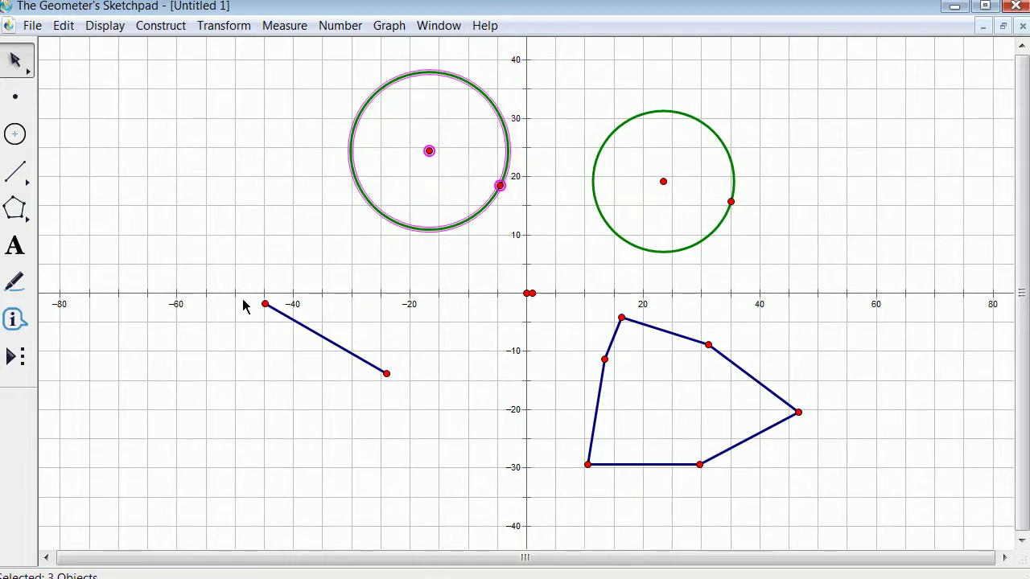
pyautogui.moveTo(247, 296); pyautogui.dragTo(408, 412)
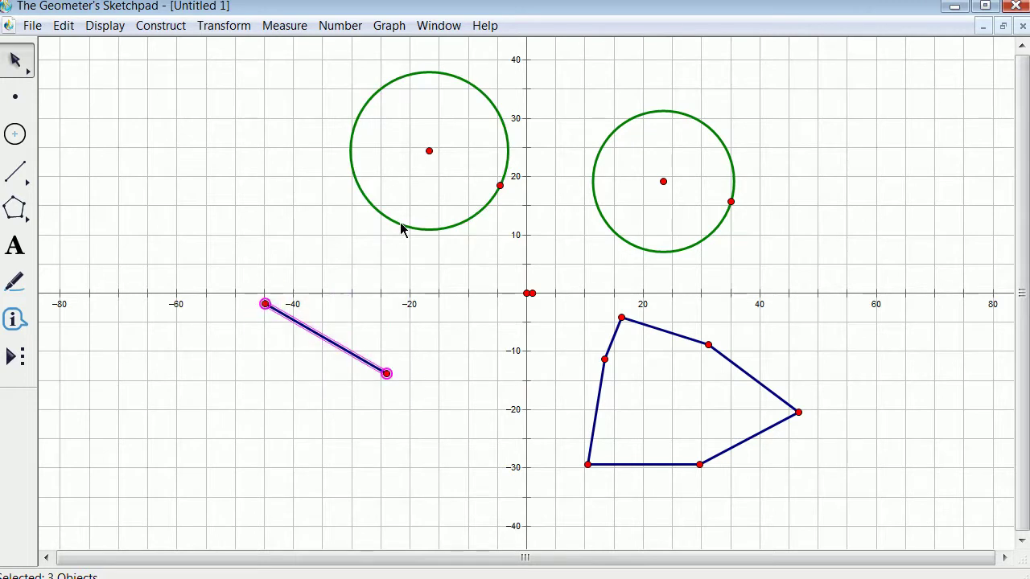
pyautogui.moveTo(323, 58); pyautogui.dragTo(515, 251)
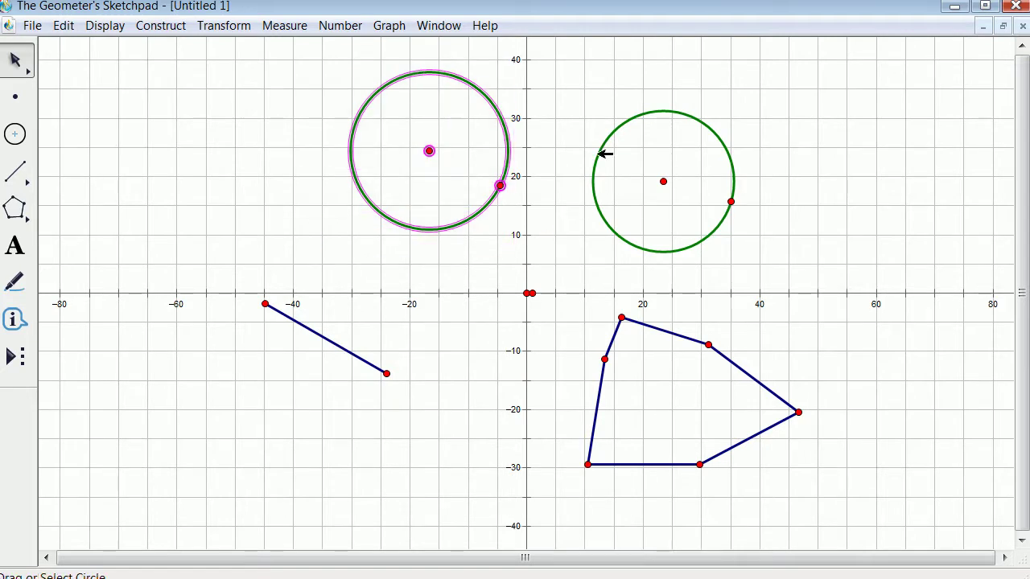
pyautogui.moveTo(565, 70); pyautogui.dragTo(782, 265)
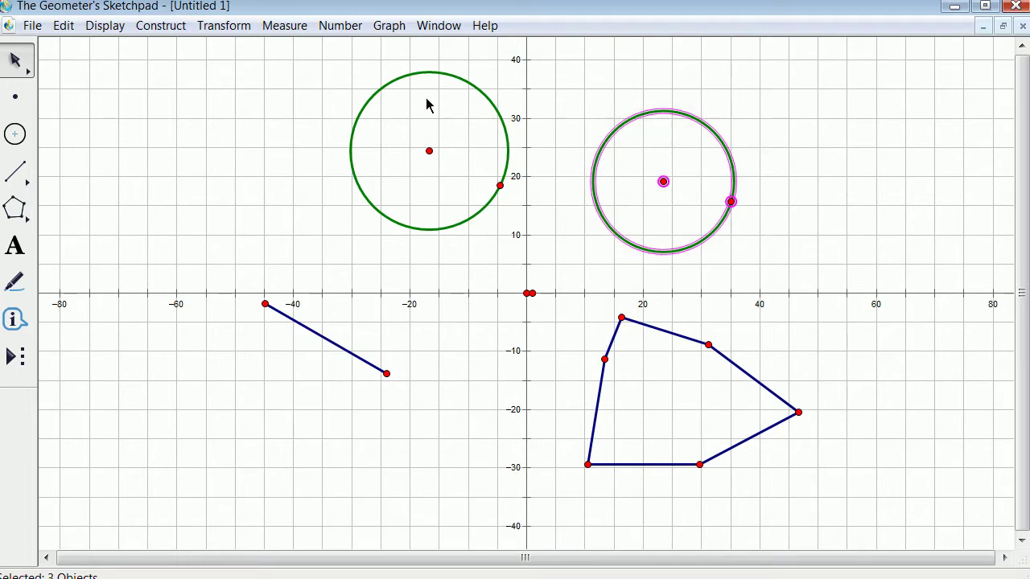
pyautogui.moveTo(325, 61); pyautogui.dragTo(519, 240)
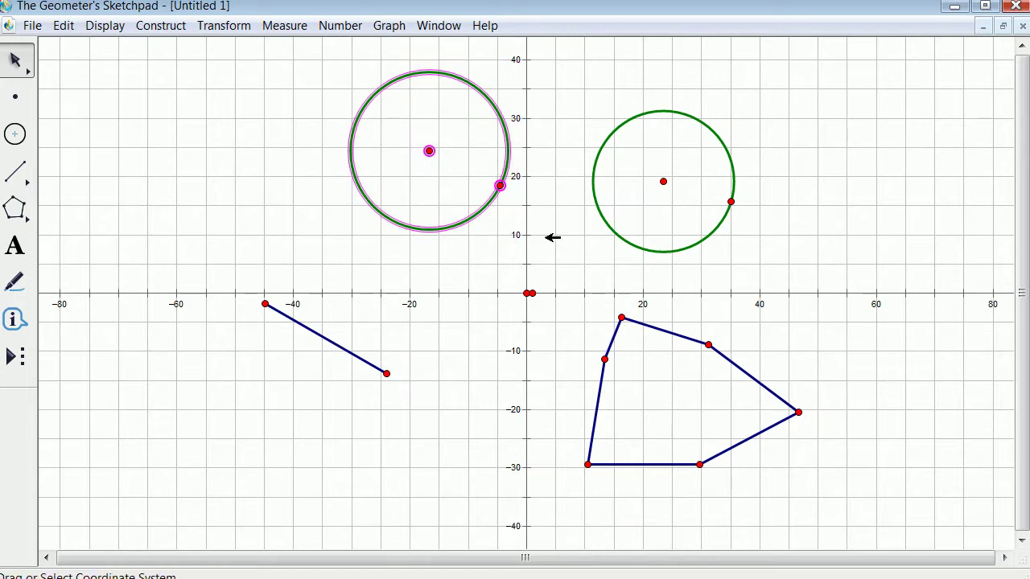
pyautogui.click(579, 97)
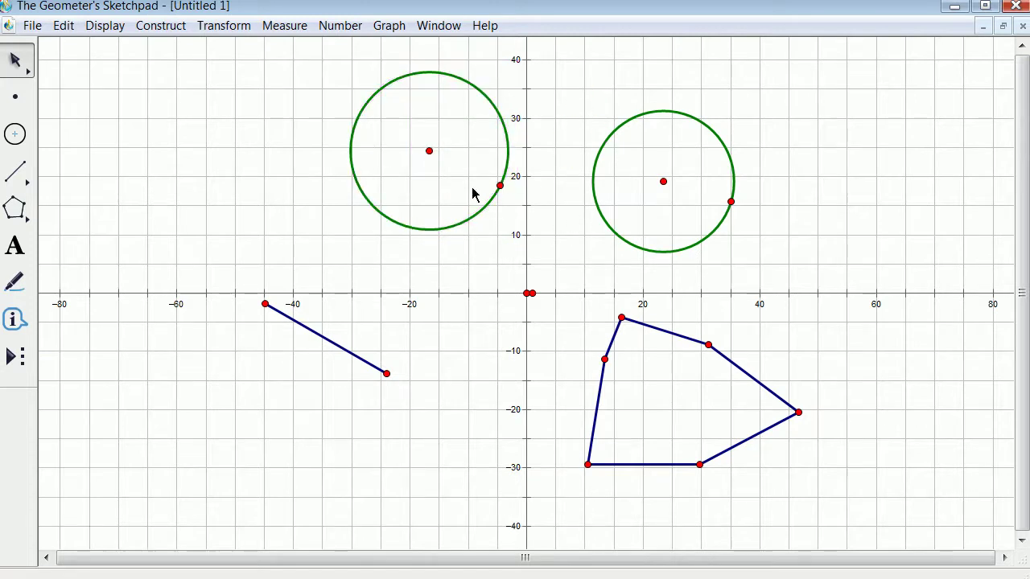
# Box-select the right circle with its points, open the blank sketch area's context menu, and dismiss it and the selection
pyautogui.moveTo(573, 81); pyautogui.dragTo(809, 288)
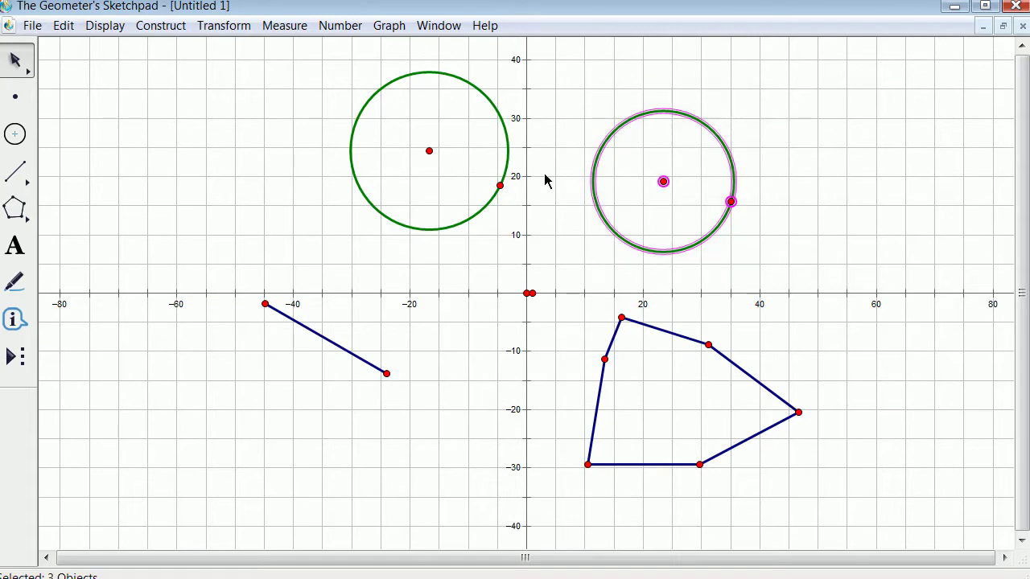
pyautogui.rightClick(787, 147)
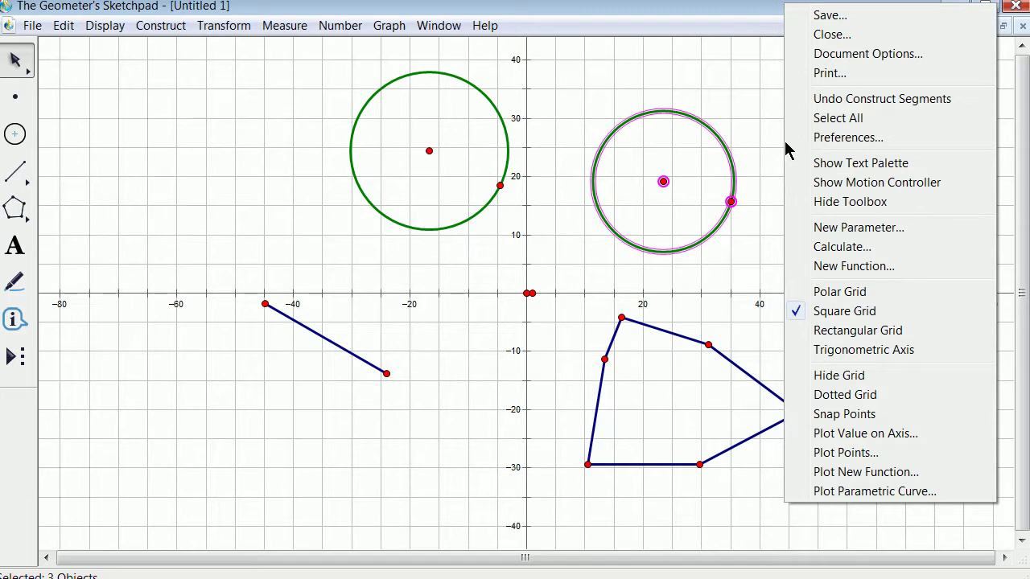
pyautogui.click(705, 98)
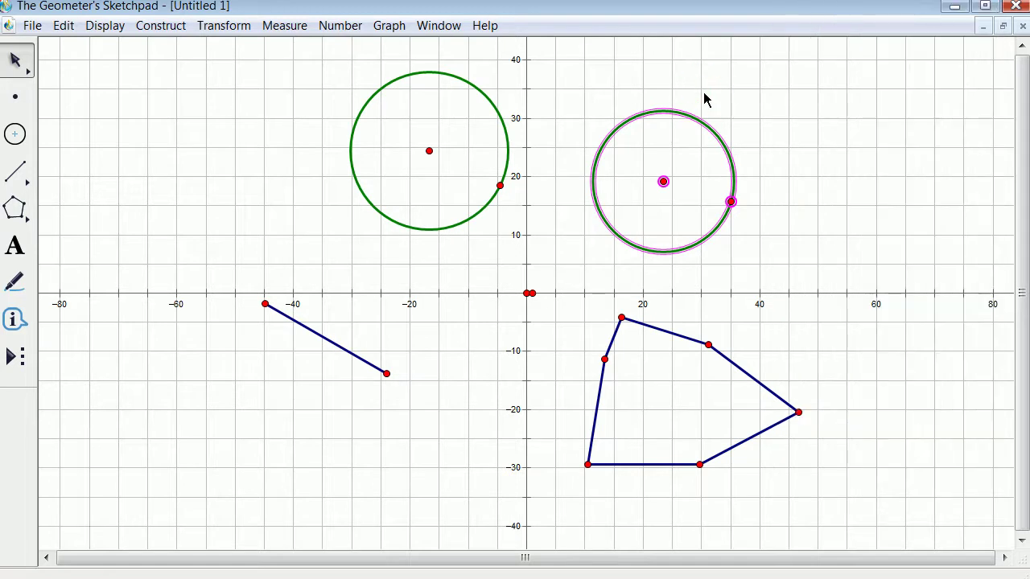
pyautogui.click(705, 99)
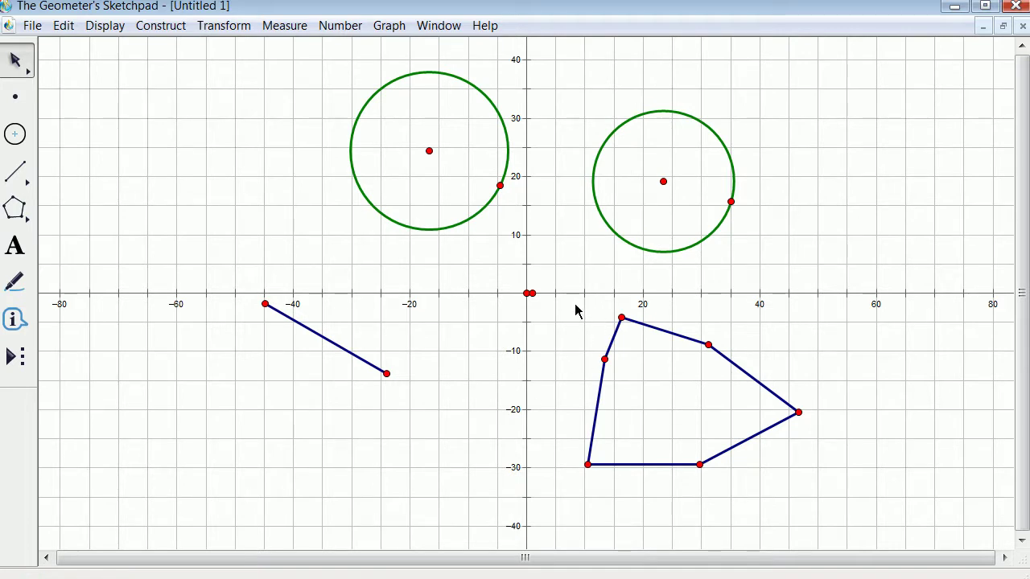
# Box-select the whole polygon with its vertices, and open and dismiss the context menu of its lower-left vertex
pyautogui.moveTo(552, 307); pyautogui.dragTo(858, 515)
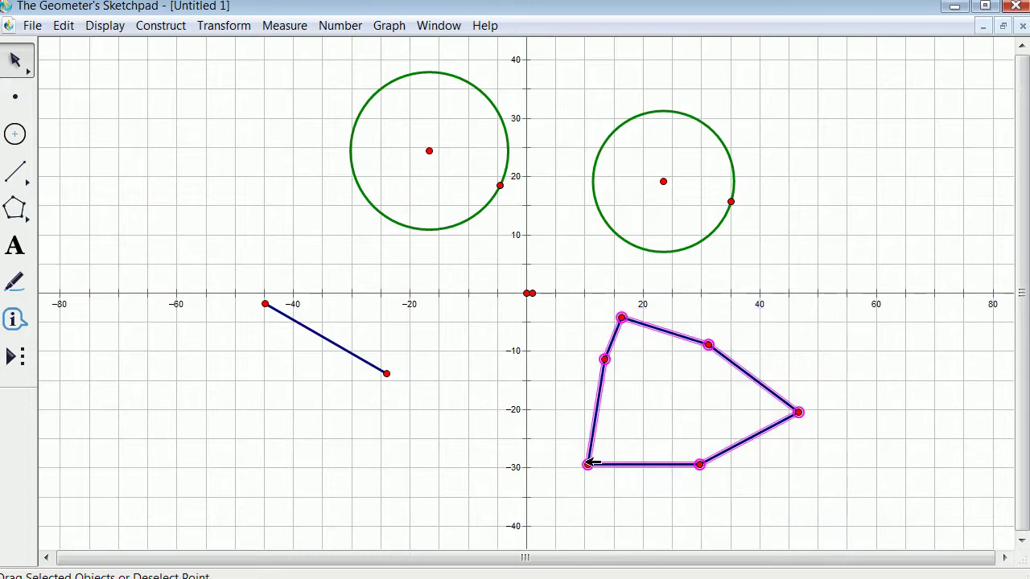
pyautogui.rightClick(591, 464)
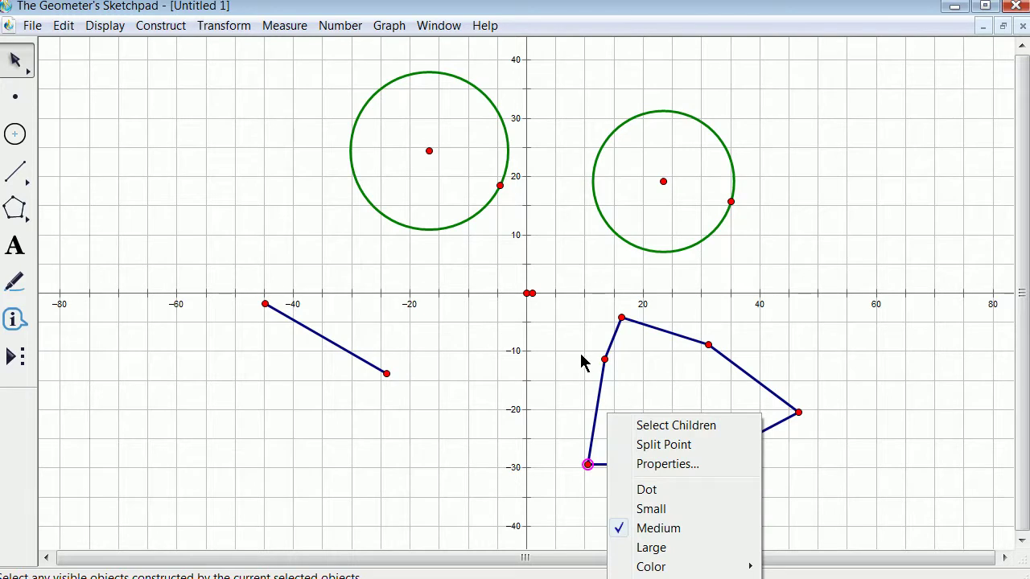
pyautogui.click(552, 347)
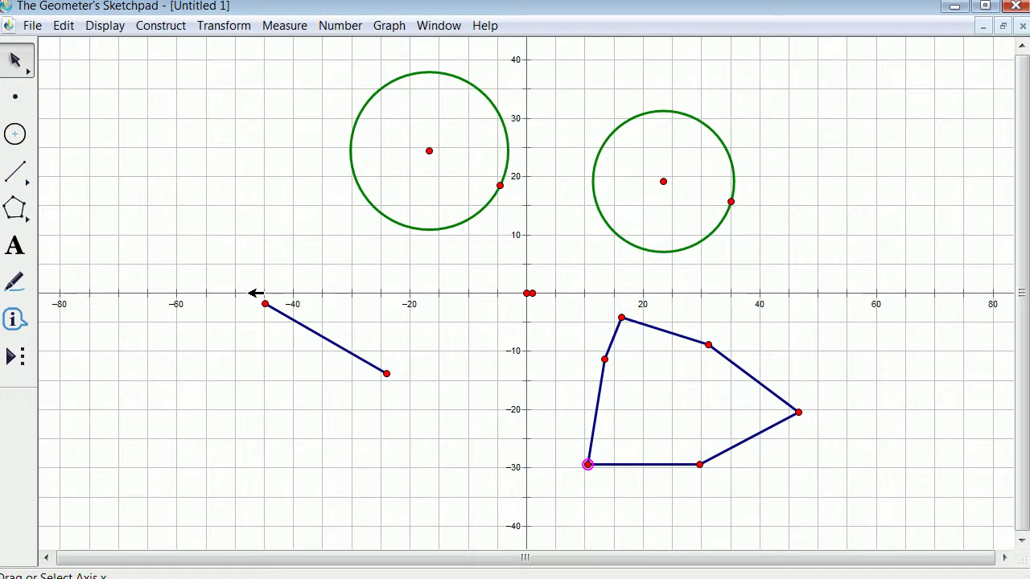
# Box-select the segment together with its two endpoints, and clear the selection
pyautogui.moveTo(249, 296); pyautogui.dragTo(424, 421)
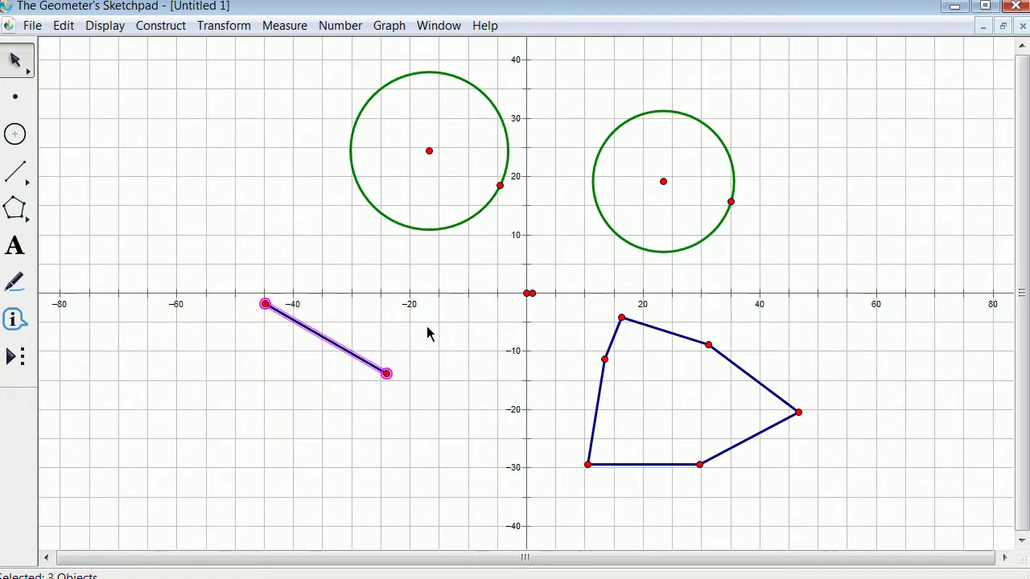
pyautogui.moveTo(427, 331); pyautogui.dragTo(361, 427)
pyautogui.click(299, 382)
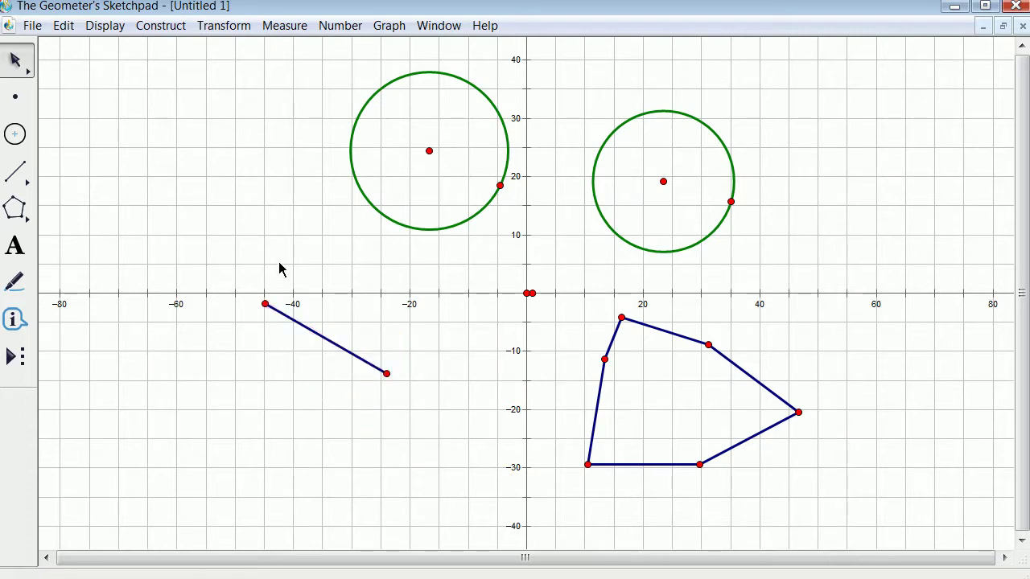
pyautogui.moveTo(181, 68); pyautogui.dragTo(301, 199)
pyautogui.moveTo(319, 64); pyautogui.dragTo(184, 214)
pyautogui.moveTo(154, 63); pyautogui.dragTo(193, 181)
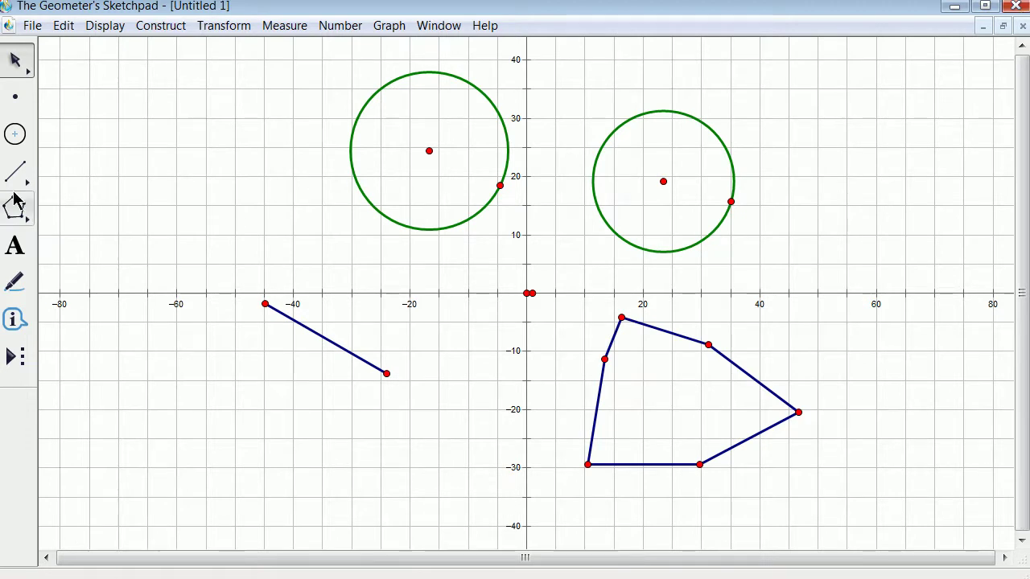
# Close The Geometer's Sketchpad
pyautogui.click(1015, 8)
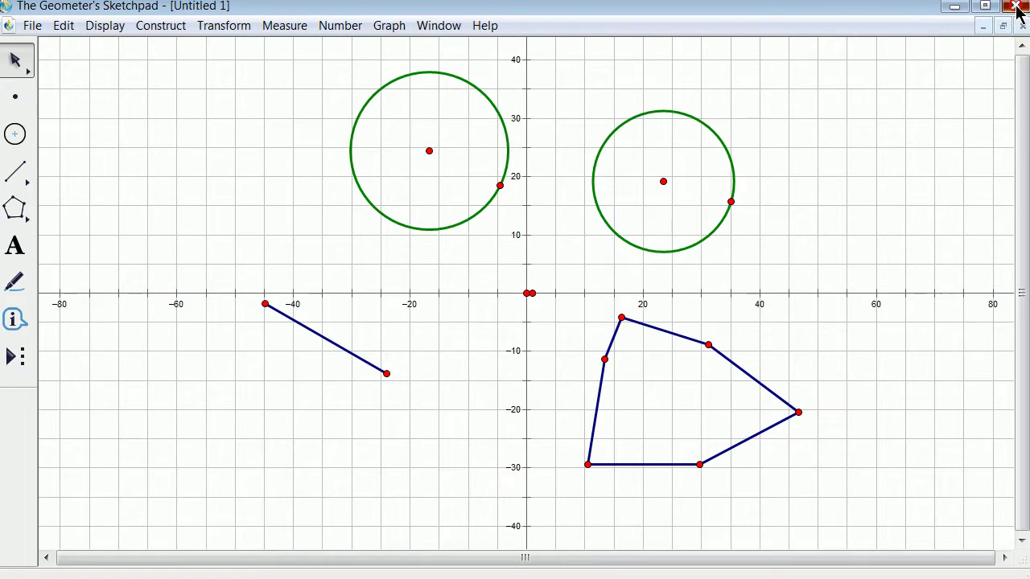
pyautogui.click(505, 345)
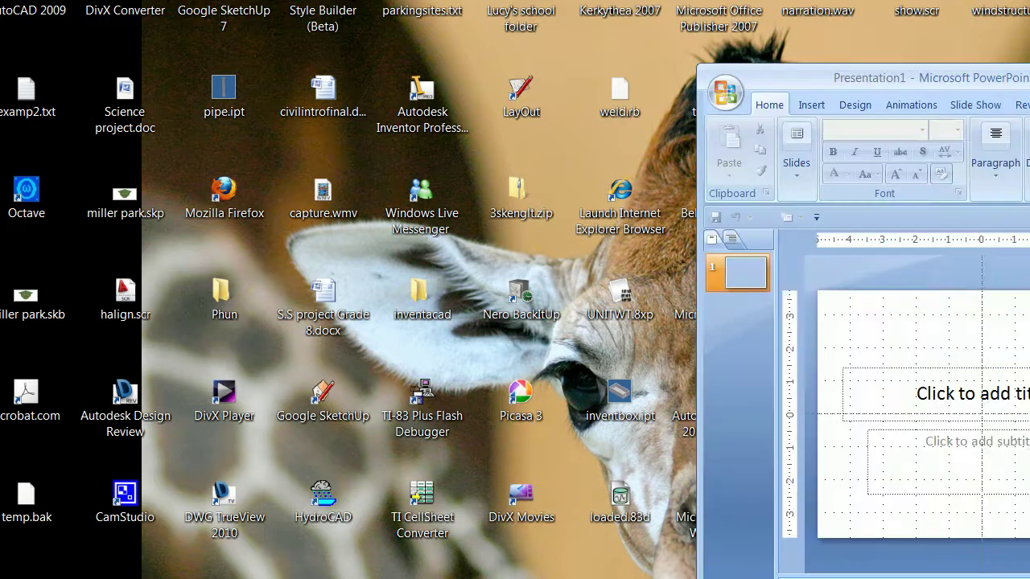
# Switch to the PowerPoint presentation on the desktop, moving its window toward the screen's upper-left corner and enlarging it
pyautogui.moveTo(927, 78); pyautogui.dragTo(251, 0)
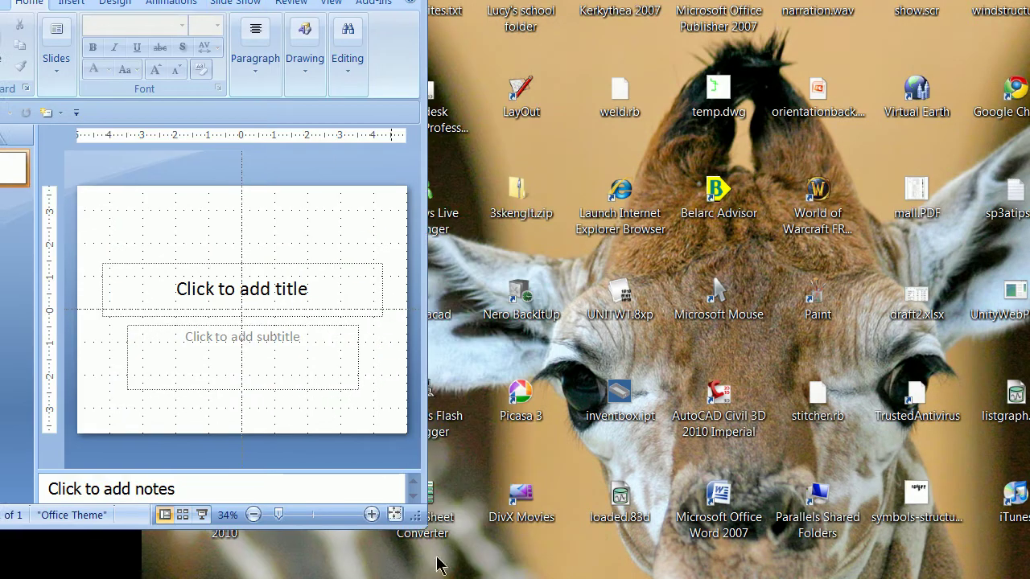
pyautogui.moveTo(418, 521); pyautogui.dragTo(761, 576)
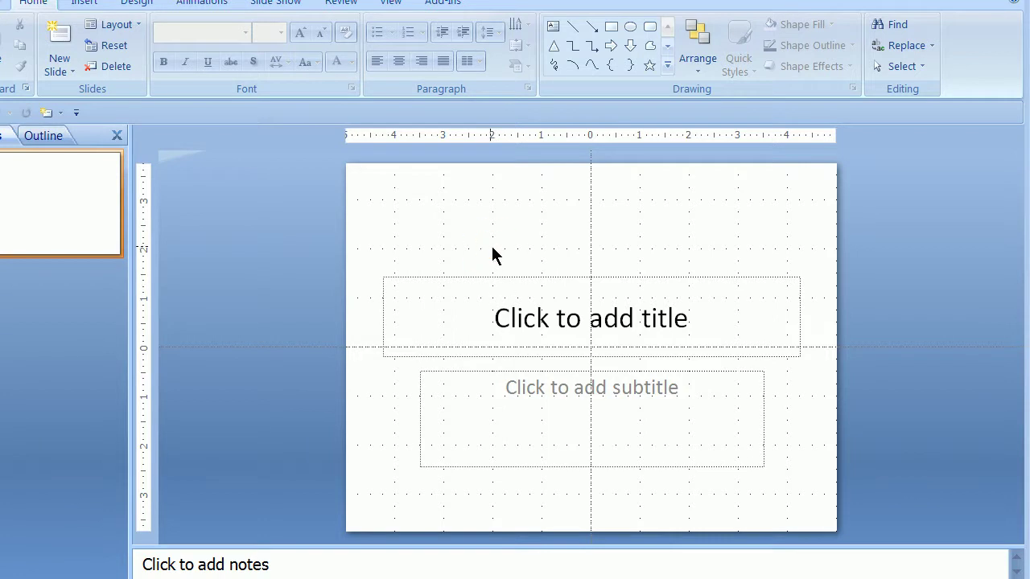
# Cut the title placeholder from the slide
pyautogui.click(486, 277)
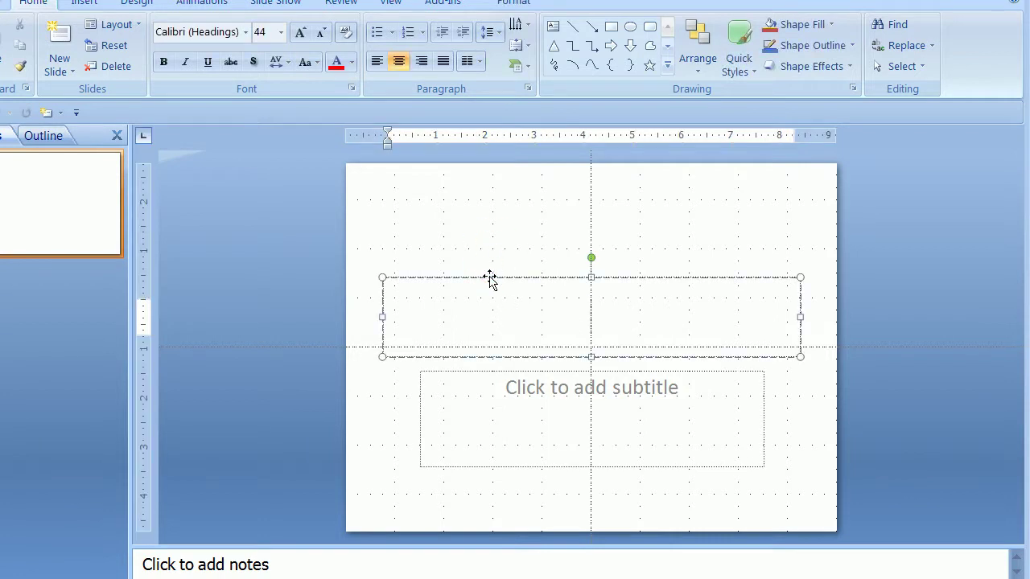
pyautogui.rightClick(478, 213)
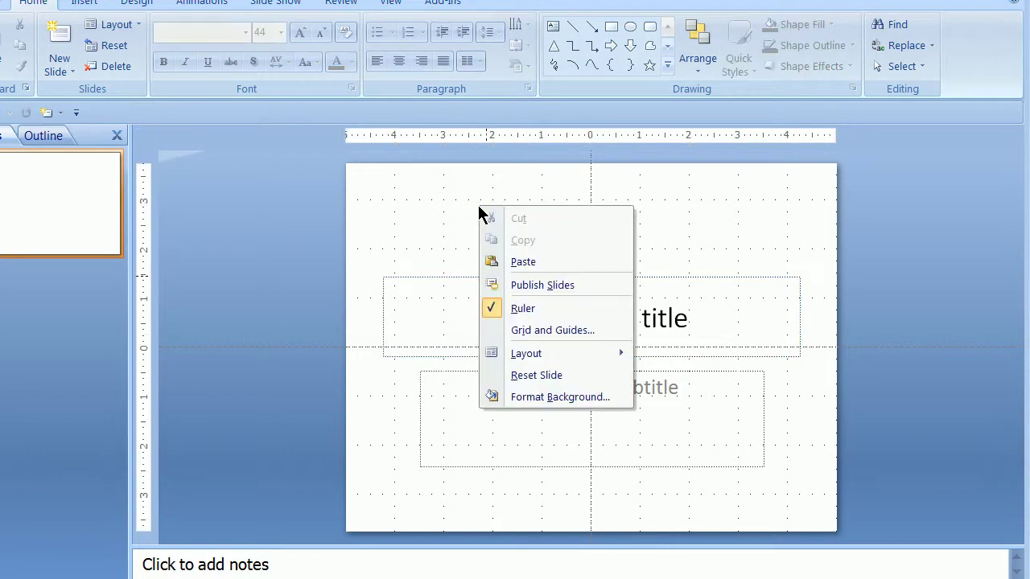
pyautogui.click(453, 212)
pyautogui.click(467, 278)
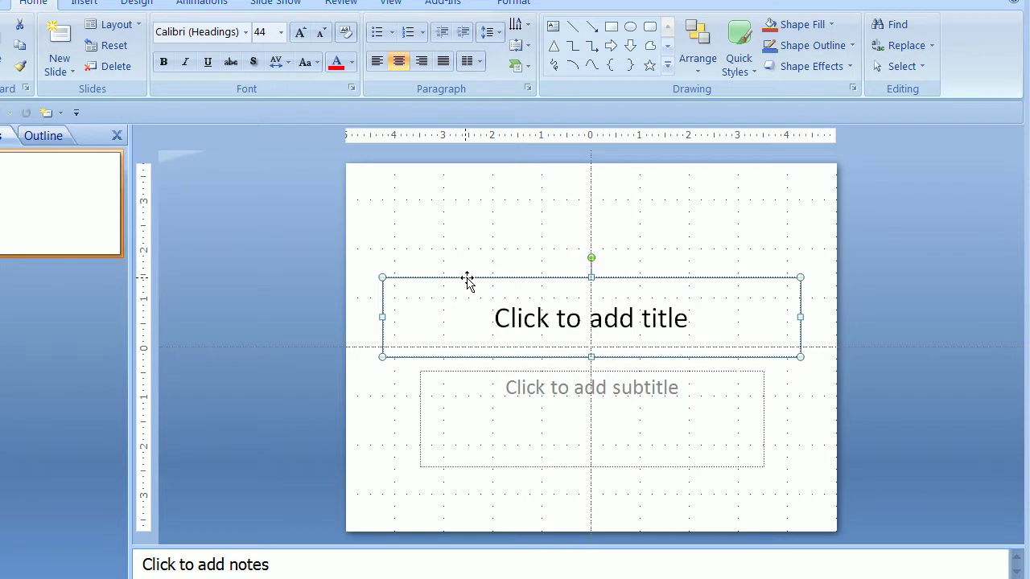
pyautogui.rightClick(468, 279)
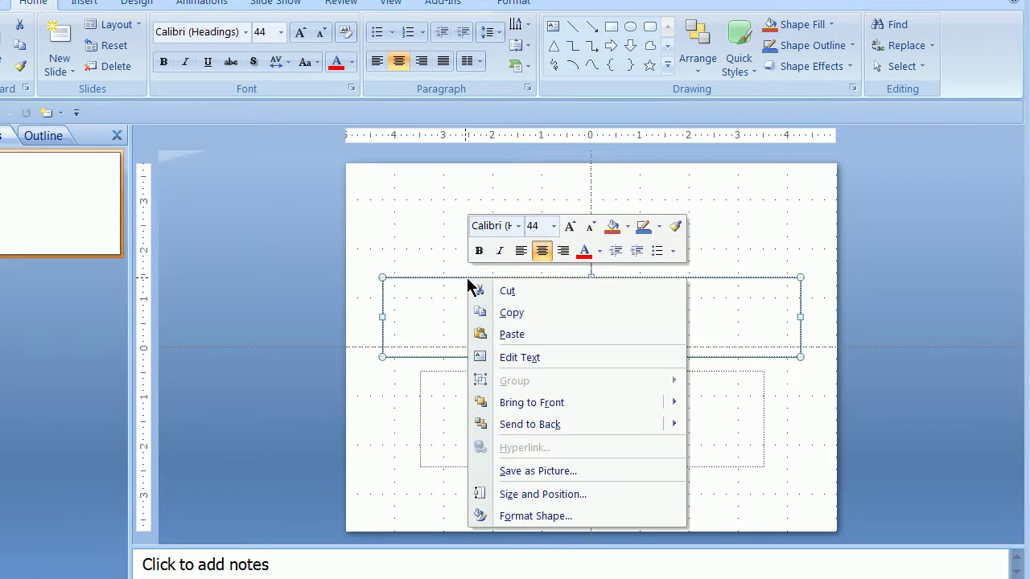
pyautogui.click(531, 290)
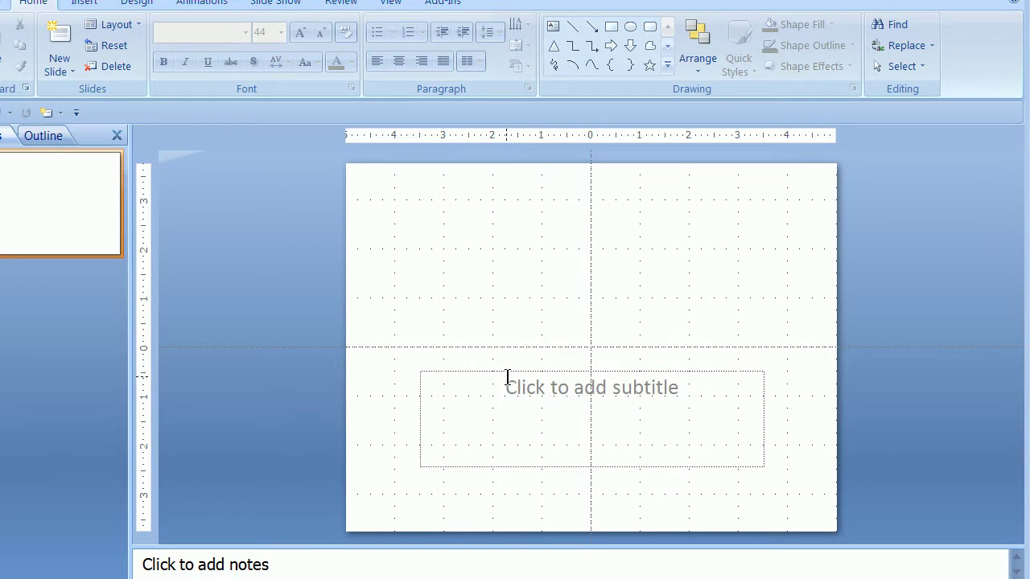
# Cut the subtitle placeholder to leave a blank slide
pyautogui.click(508, 377)
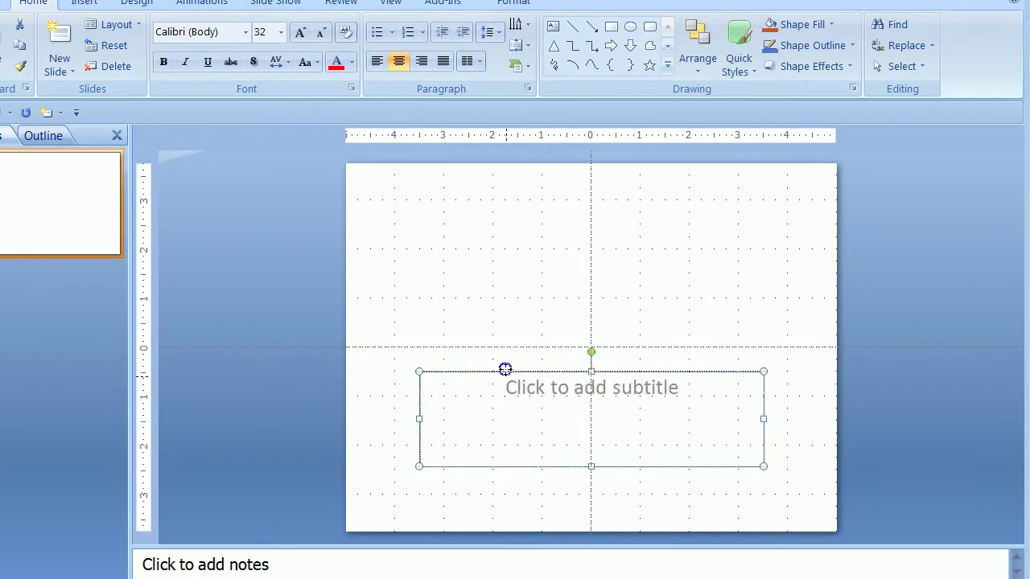
pyautogui.rightClick(506, 376)
pyautogui.click(544, 384)
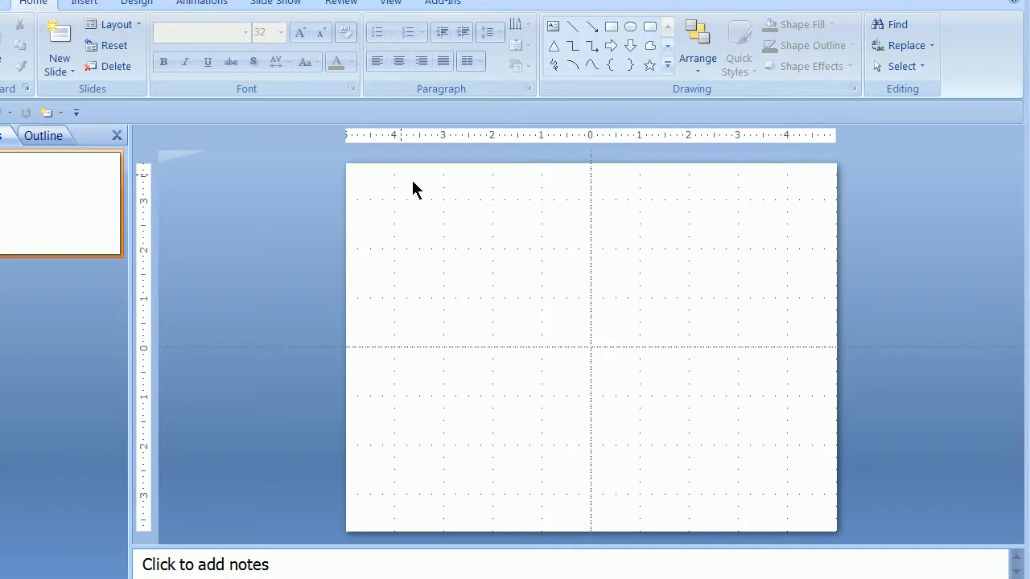
# Insert a rounded rectangle about 2 in wide and 1.25 in high in the slide's upper-left quadrant
pyautogui.click(83, 2)
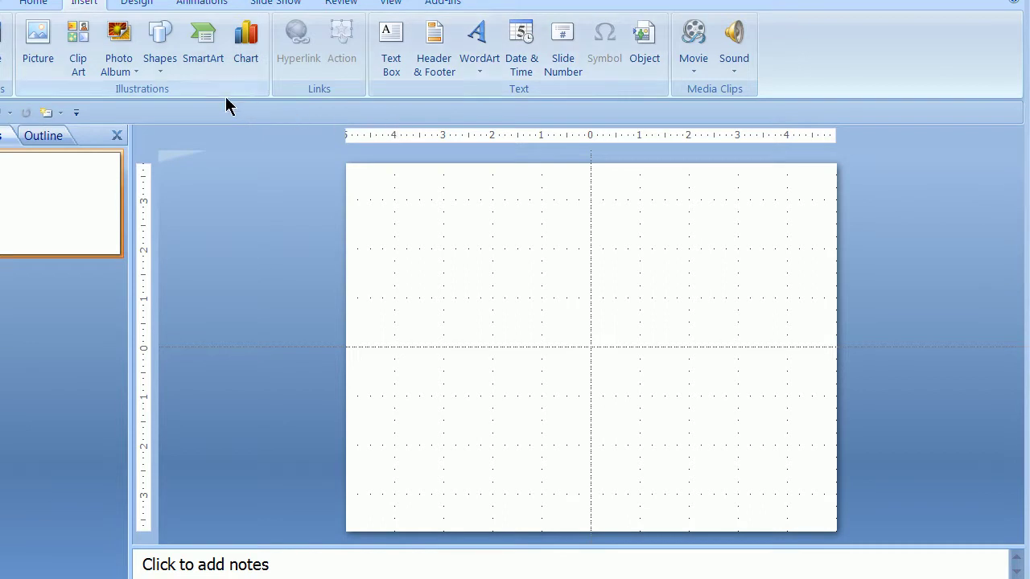
pyautogui.click(155, 45)
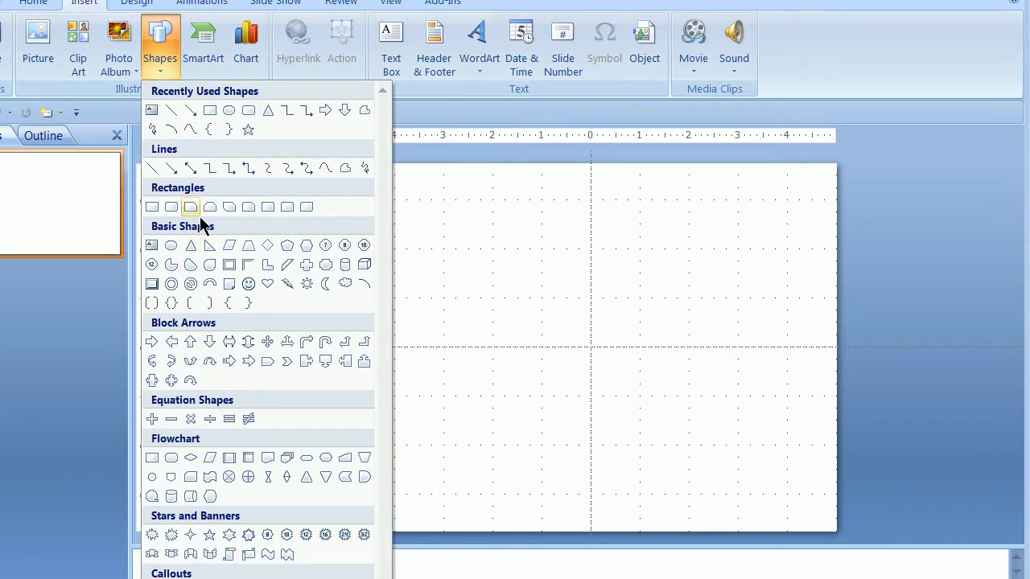
pyautogui.click(171, 207)
pyautogui.moveTo(456, 237); pyautogui.dragTo(554, 299)
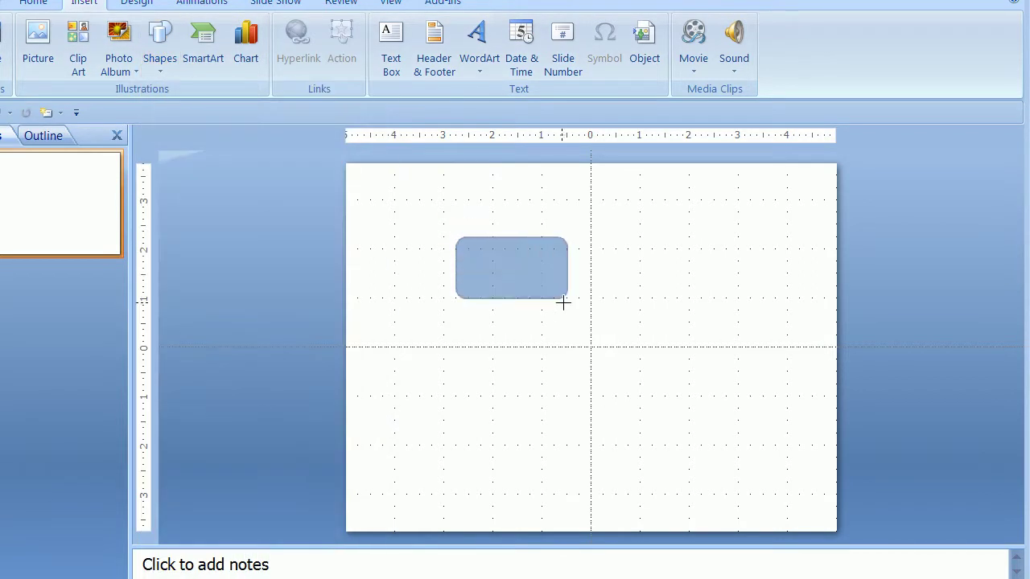
# Insert a plain rectangle about 2 by 2 in to the right of the rounded one, starting at the vertical guide
pyautogui.click(166, 71)
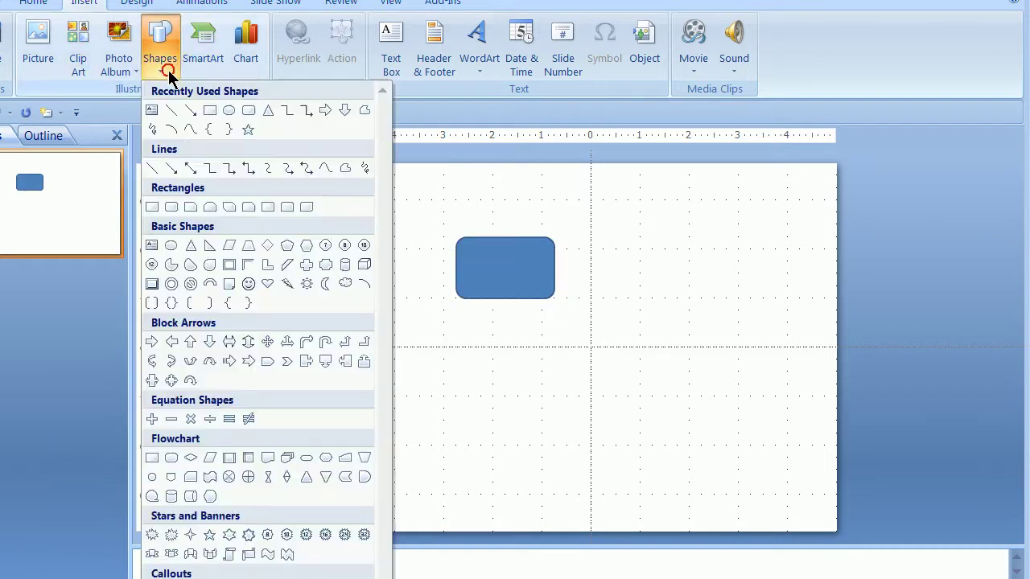
pyautogui.click(152, 207)
pyautogui.moveTo(595, 239); pyautogui.dragTo(695, 338)
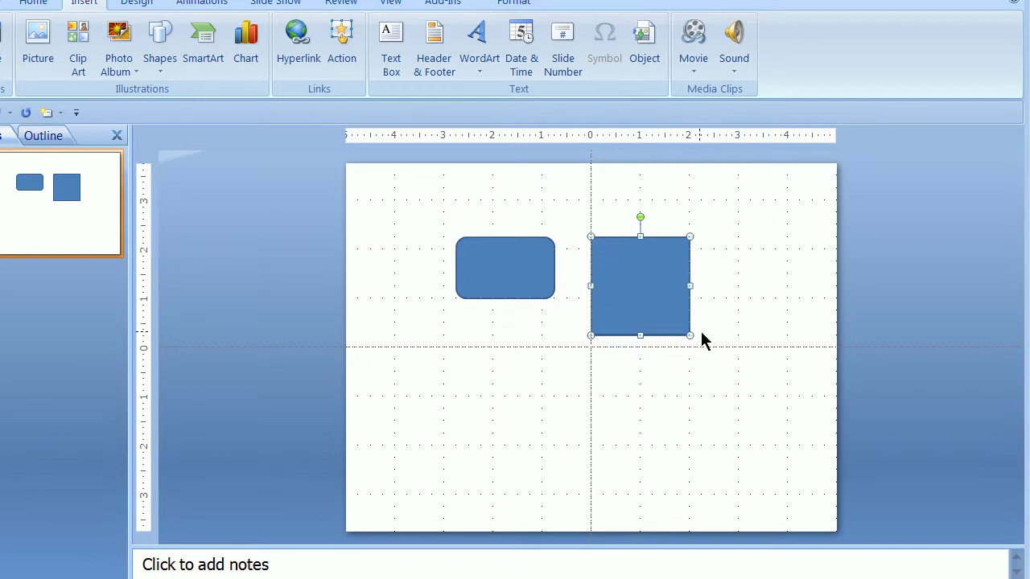
# Insert a snip-and-round single corner rectangle about 3.25 by 1.75 in below the rounded rectangle, and deselect it
pyautogui.click(164, 64)
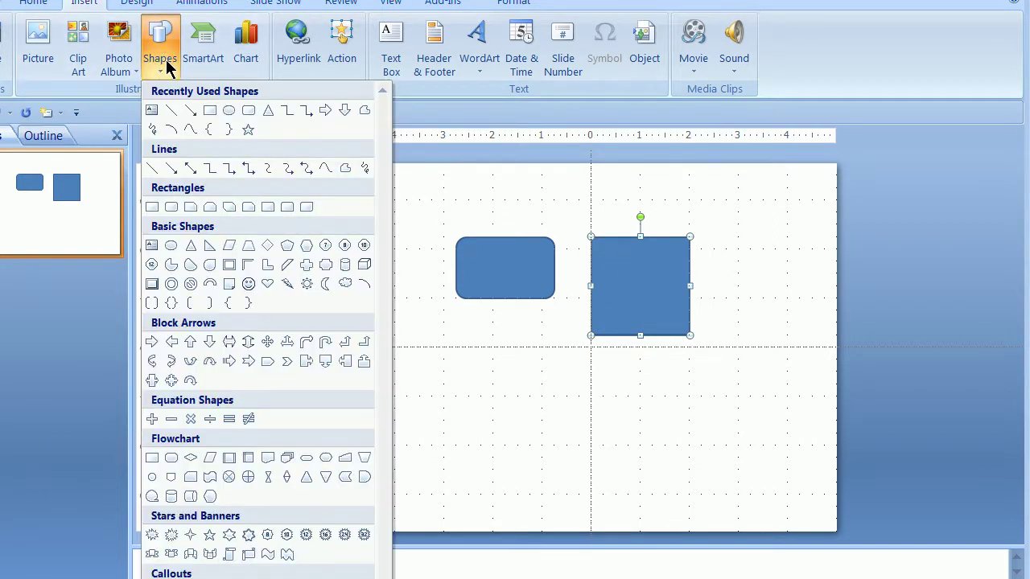
pyautogui.click(254, 207)
pyautogui.moveTo(456, 371); pyautogui.dragTo(617, 458)
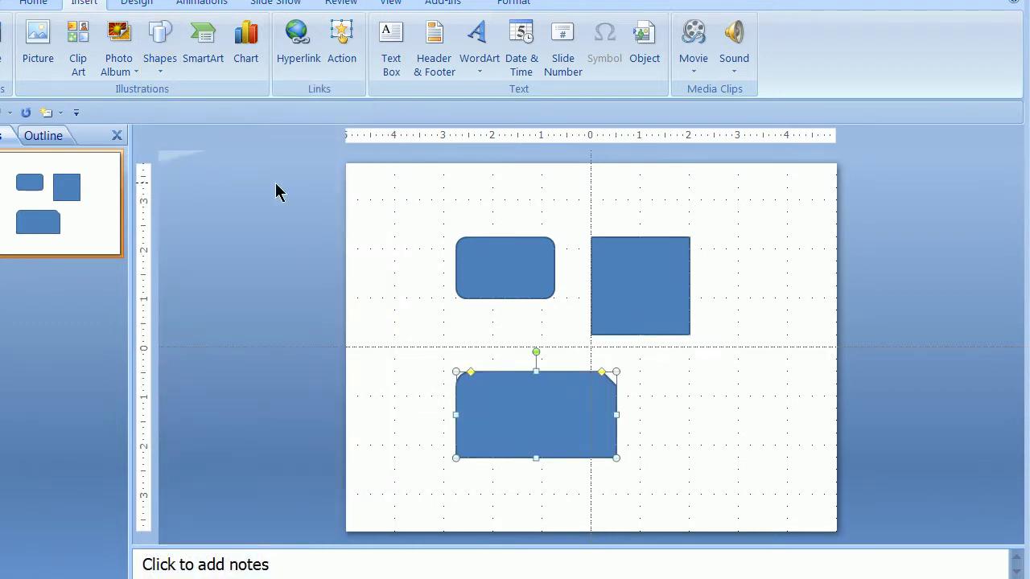
pyautogui.click(415, 208)
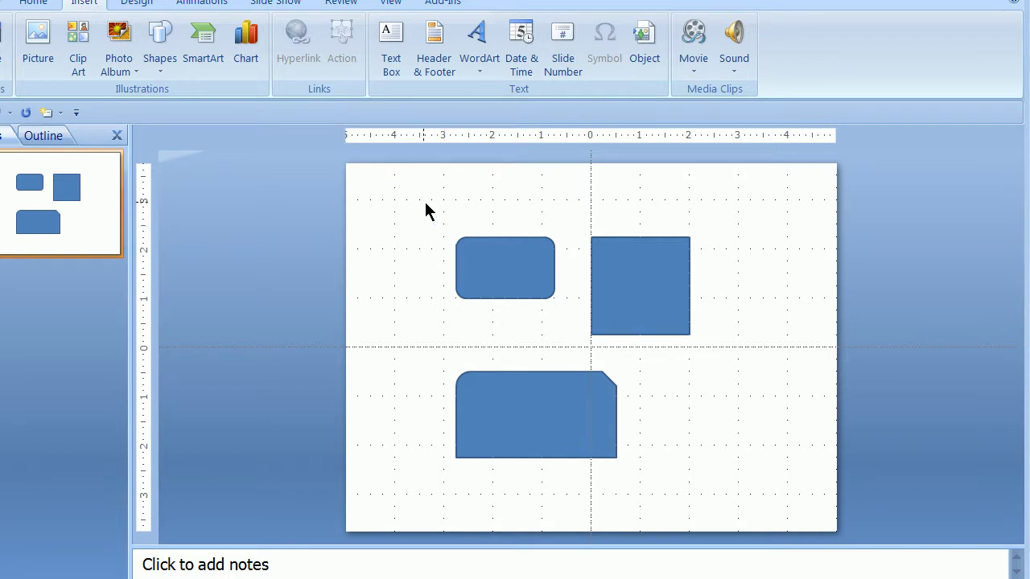
# Select the rounded rectangle, the square and the snipped-corner shape individually, one after another in repeated rounds, and clear the selection
pyautogui.moveTo(423, 202); pyautogui.dragTo(499, 230)
pyautogui.moveTo(512, 171); pyautogui.dragTo(439, 214)
pyautogui.click(496, 258)
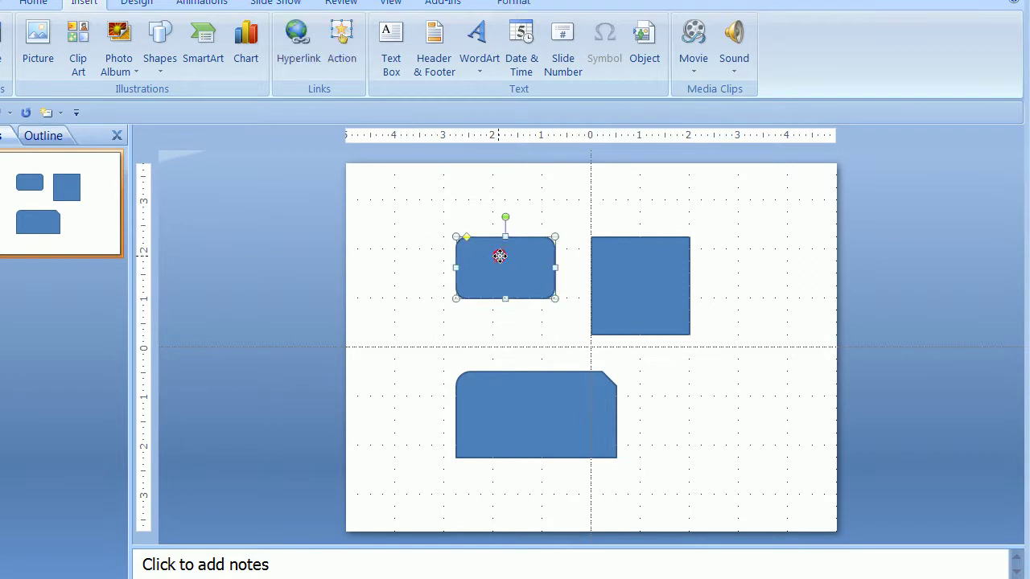
pyautogui.click(628, 268)
pyautogui.click(602, 378)
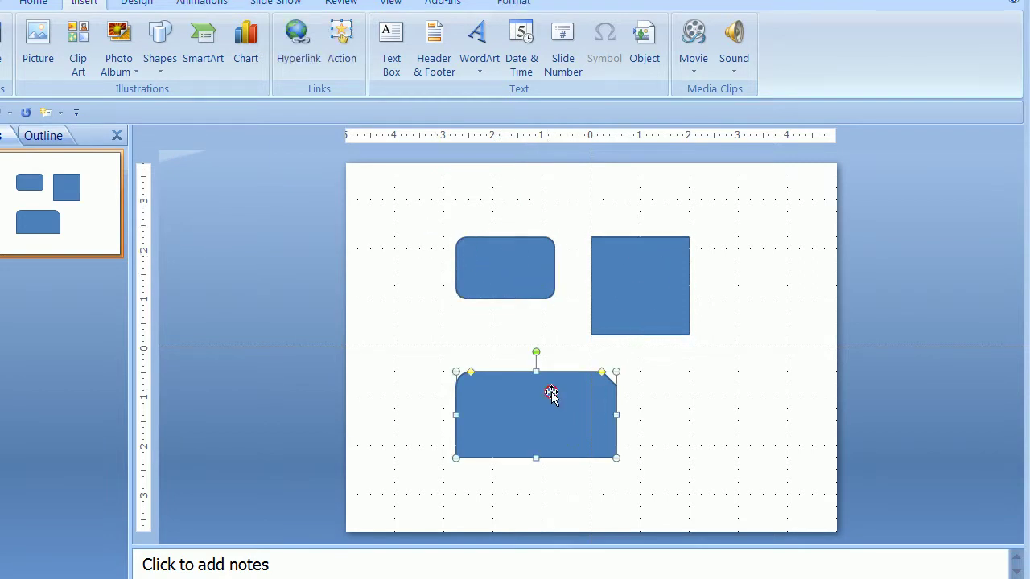
pyautogui.click(476, 256)
pyautogui.click(636, 269)
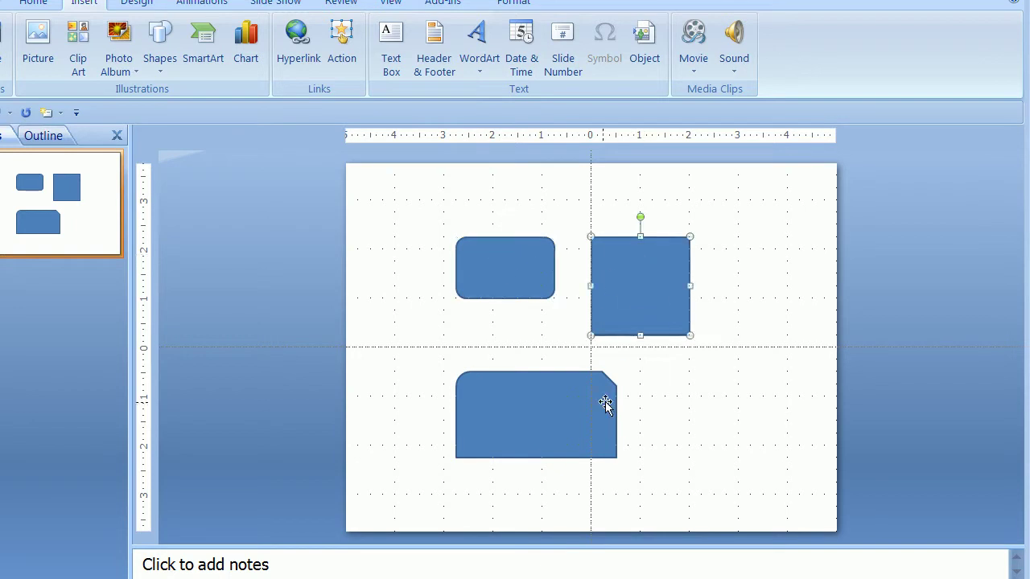
pyautogui.click(555, 399)
pyautogui.click(486, 256)
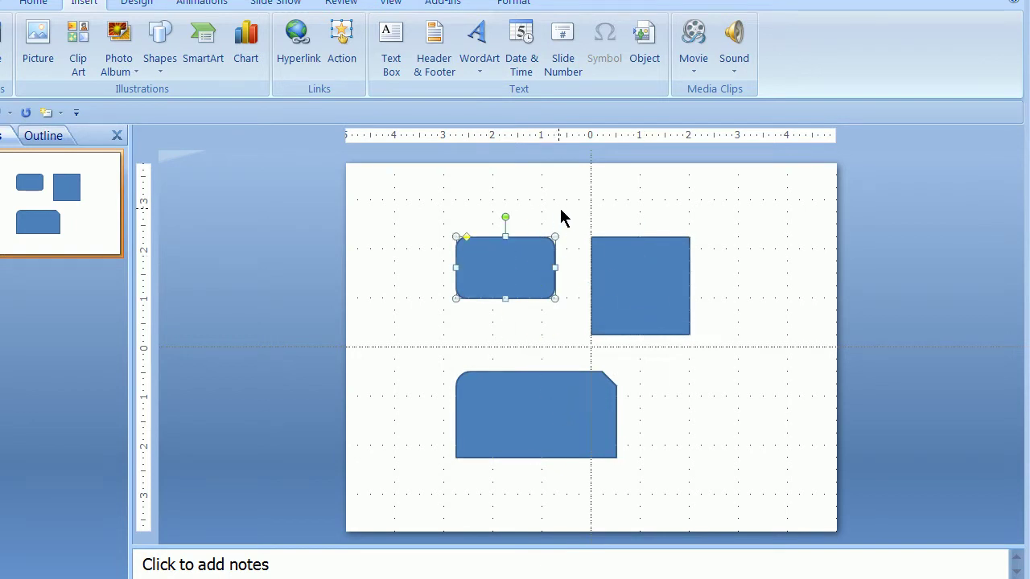
pyautogui.click(632, 248)
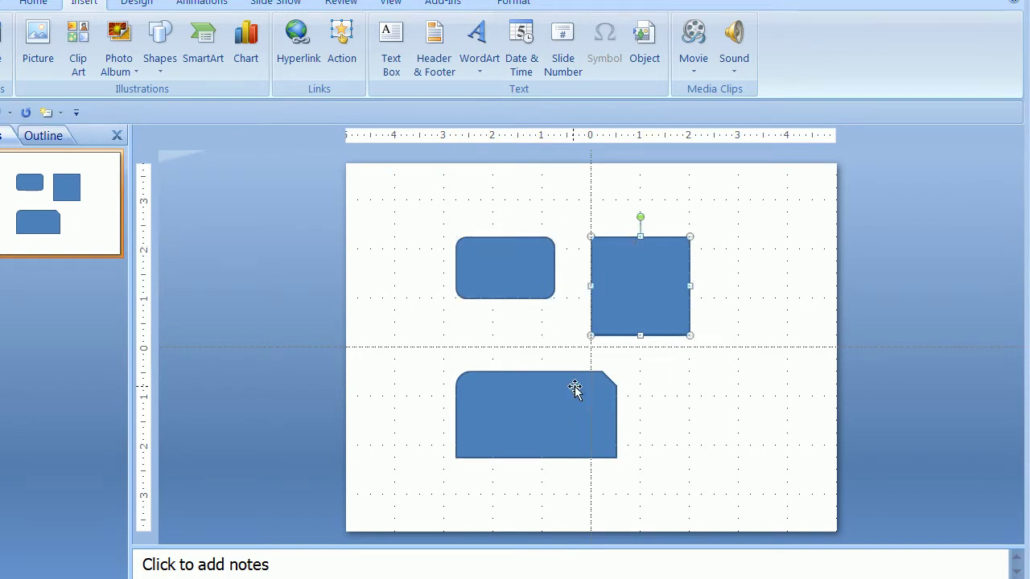
pyautogui.click(539, 393)
pyautogui.click(514, 285)
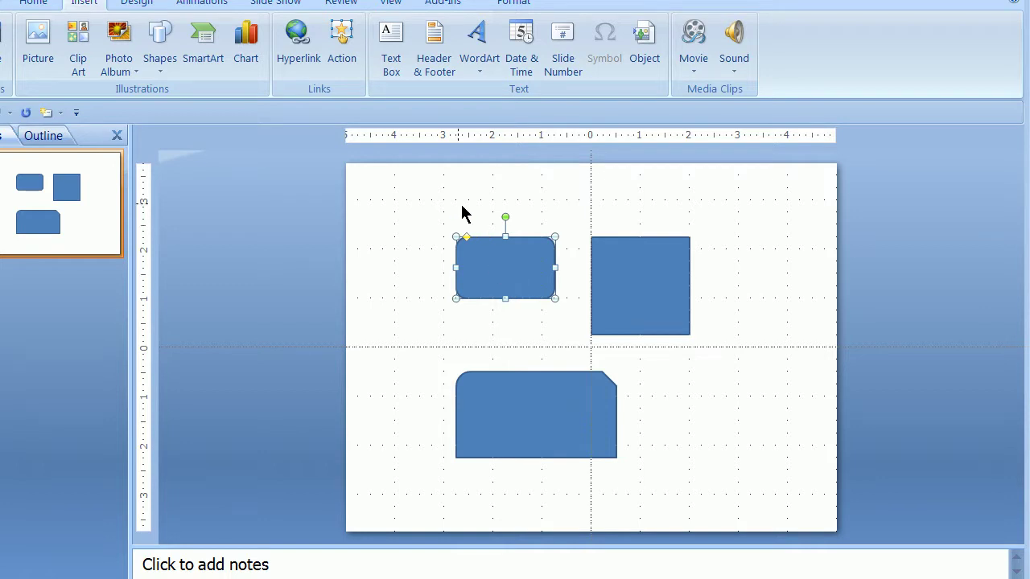
pyautogui.click(420, 233)
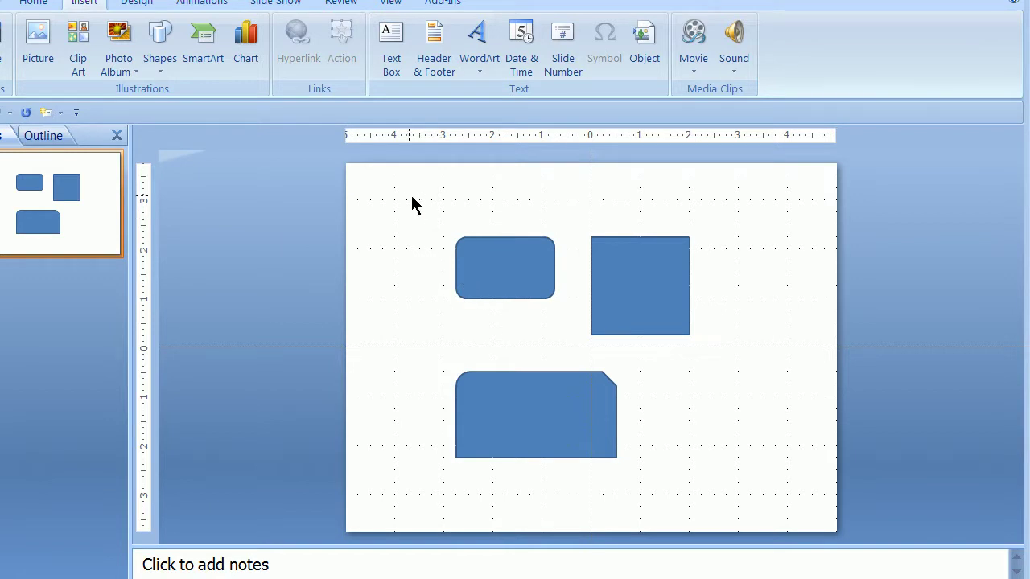
# Select the rounded rectangle and add the square and the snipped-corner shape to the same selection
pyautogui.click(503, 247)
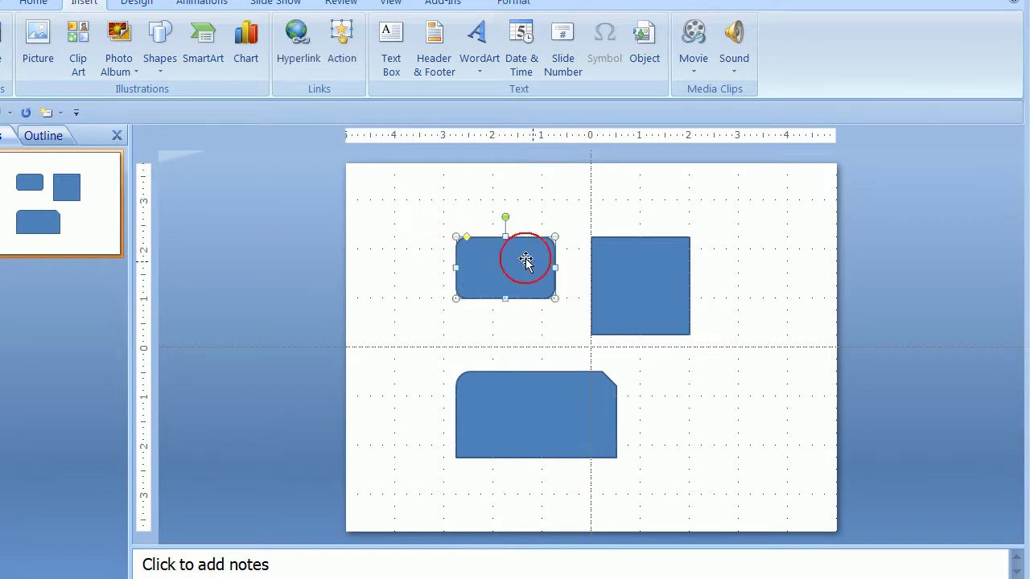
pyautogui.press('Tab')
pyautogui.keyDown('shift'); pyautogui.click(487, 248); pyautogui.keyUp('shift')
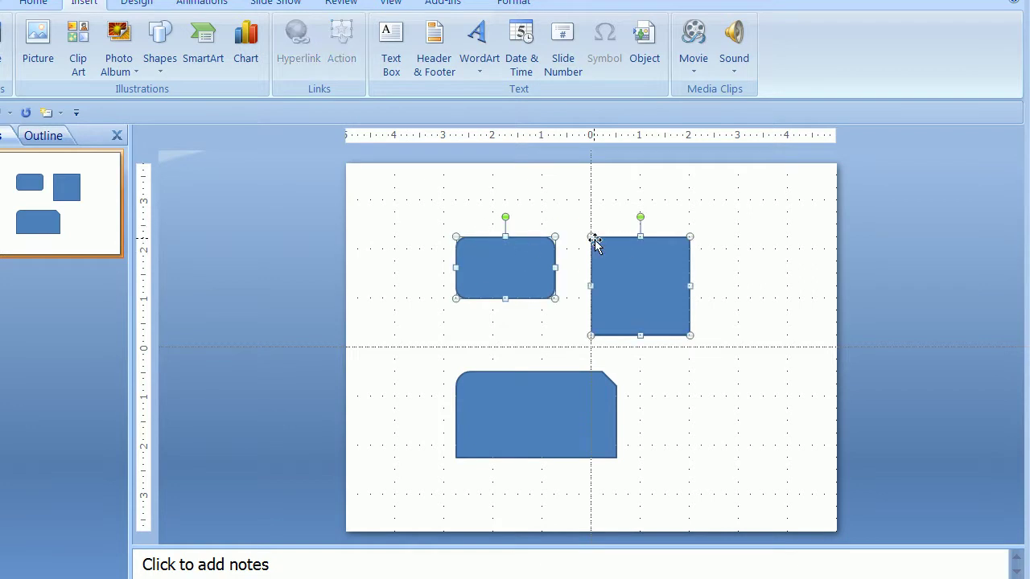
pyautogui.keyDown('shift'); pyautogui.click(503, 425); pyautogui.keyUp('shift')
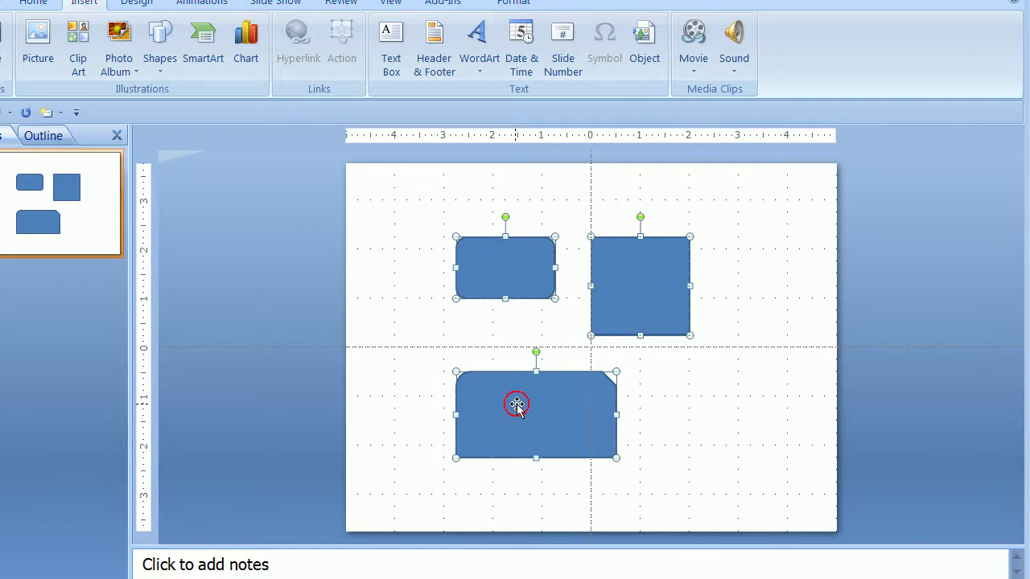
# Remove the snipped-corner shape and the rounded rectangle from the multiple selection, keeping only the square selected
pyautogui.click(528, 374)
pyautogui.keyDown('shift'); pyautogui.click(528, 373); pyautogui.keyUp('shift')
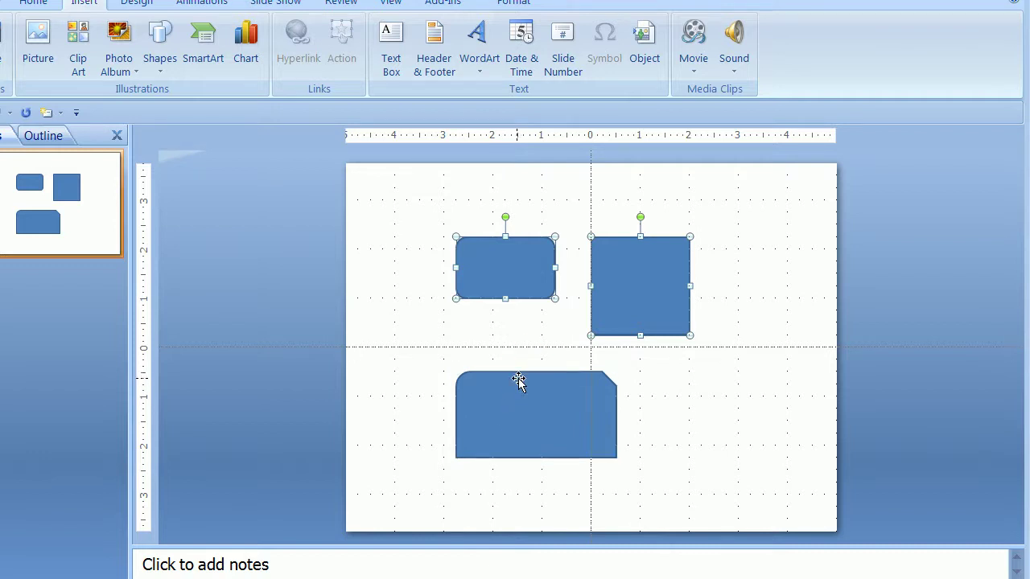
pyautogui.keyDown('shift'); pyautogui.click(496, 238); pyautogui.keyUp('shift')
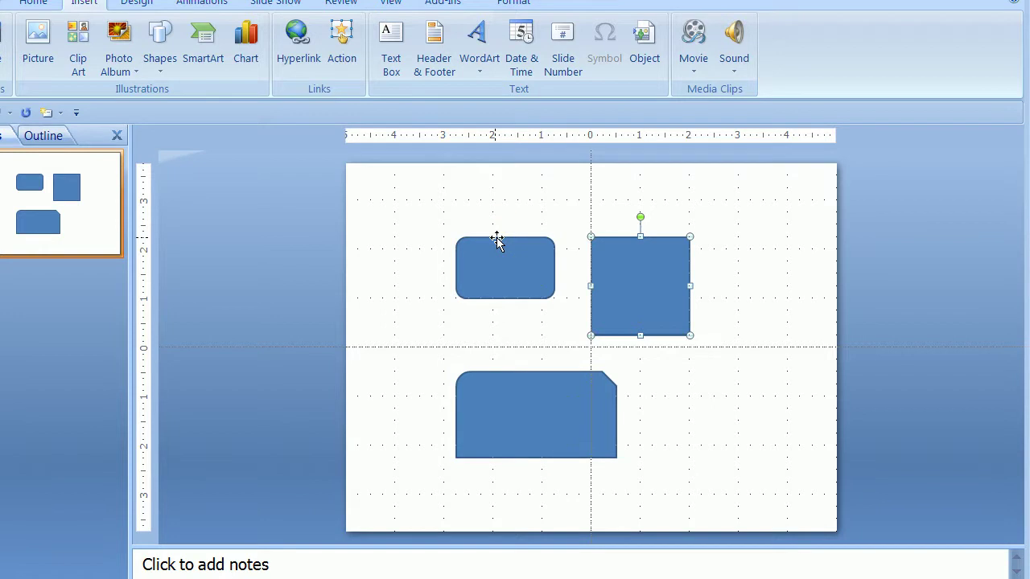
pyautogui.keyDown('shift'); pyautogui.click(627, 238); pyautogui.keyUp('shift')
pyautogui.keyDown('shift'); pyautogui.click(626, 237); pyautogui.keyUp('shift')
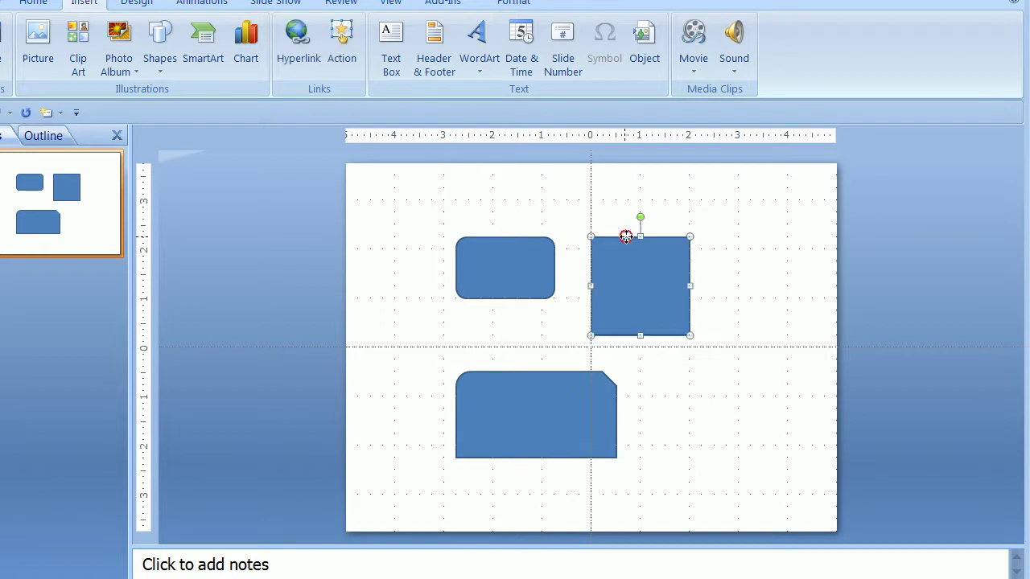
# Add the rounded rectangle and the snipped-corner shape back to the square's selection, and clear the whole selection
pyautogui.keyDown('shift'); pyautogui.click(522, 240); pyautogui.keyUp('shift')
pyautogui.keyDown('shift'); pyautogui.click(505, 380); pyautogui.keyUp('shift')
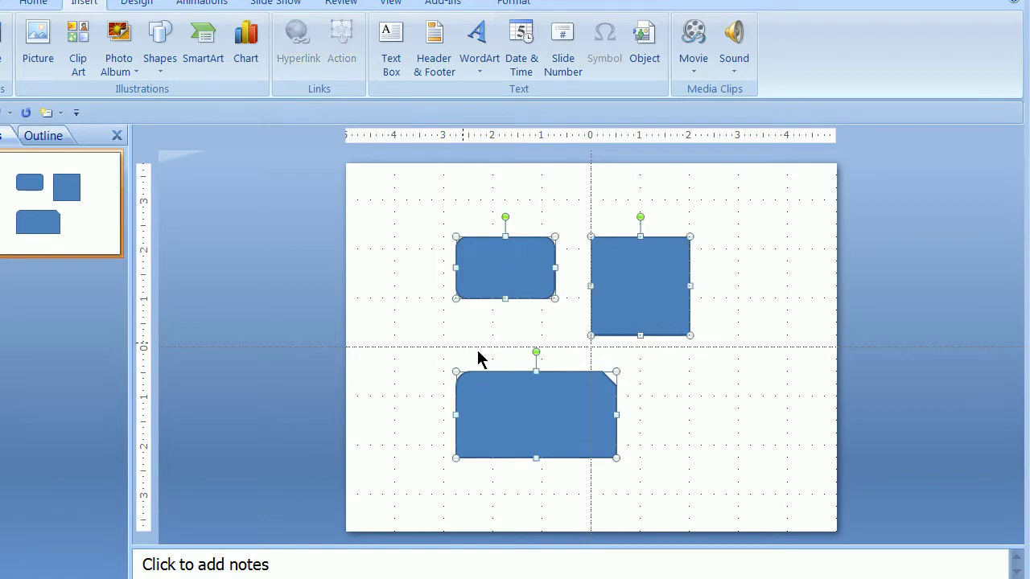
pyautogui.click(416, 326)
# Box-select the rounded rectangle and the snipped-corner shape with separate selection boxes, and open and dismiss the blank slide area's context menu
pyautogui.moveTo(396, 174); pyautogui.dragTo(568, 330)
pyautogui.click(740, 223)
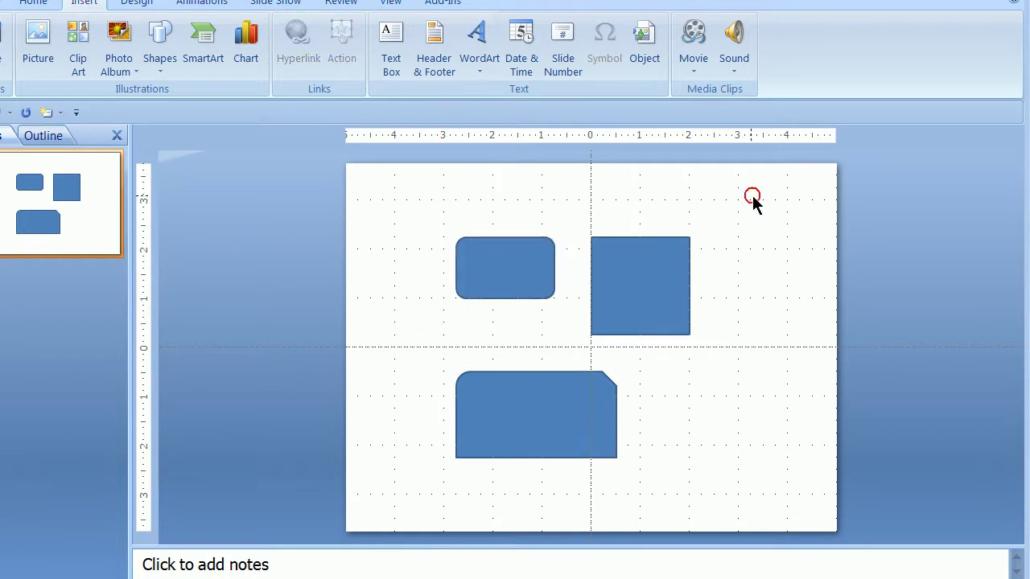
pyautogui.moveTo(424, 198); pyautogui.dragTo(579, 336)
pyautogui.moveTo(430, 355); pyautogui.dragTo(661, 499)
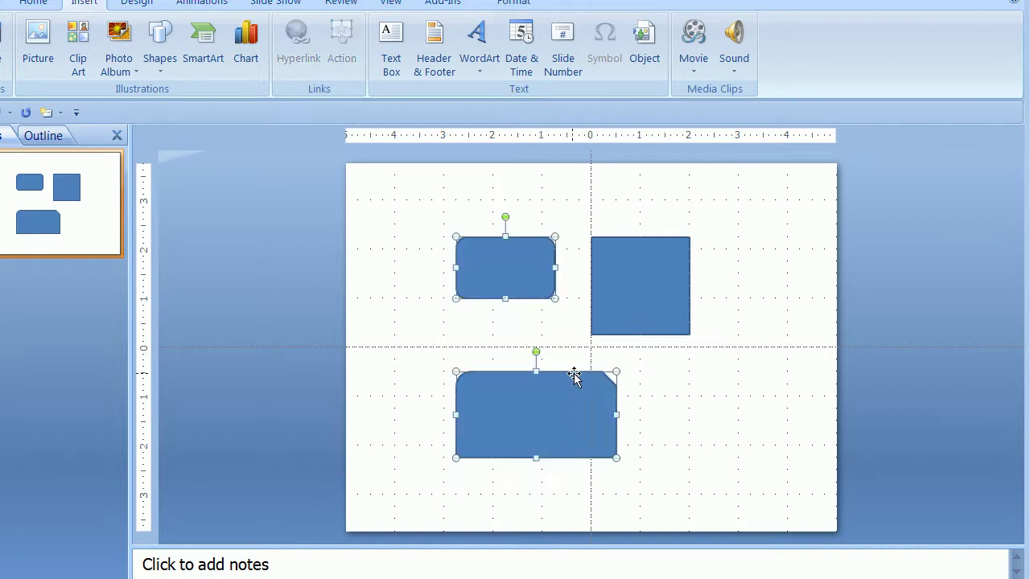
pyautogui.rightClick(698, 368)
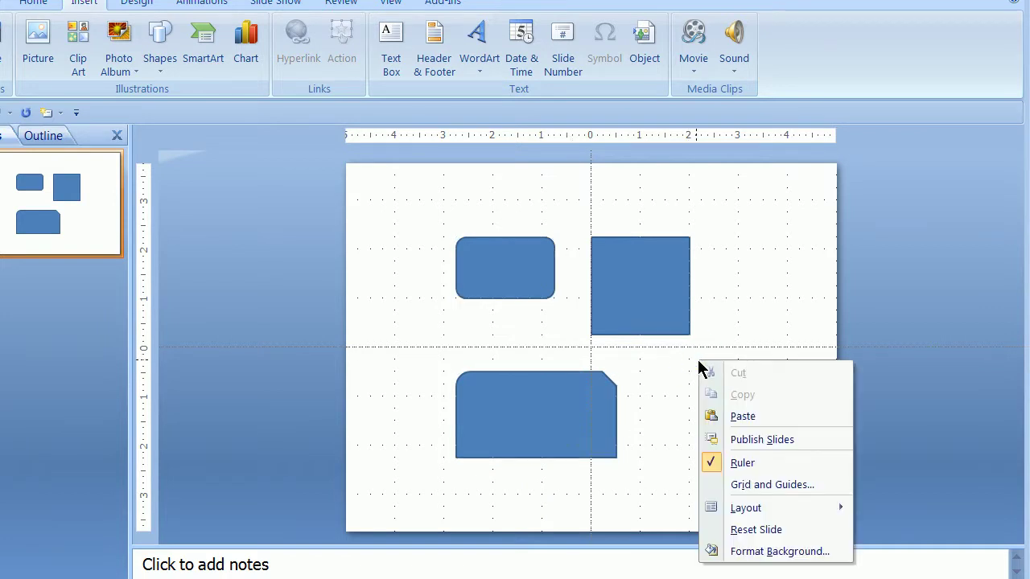
pyautogui.click(420, 295)
# Select the rounded rectangle with the snipped-corner shape, open and dismiss their shared context menu, and clear the selection
pyautogui.click(493, 297)
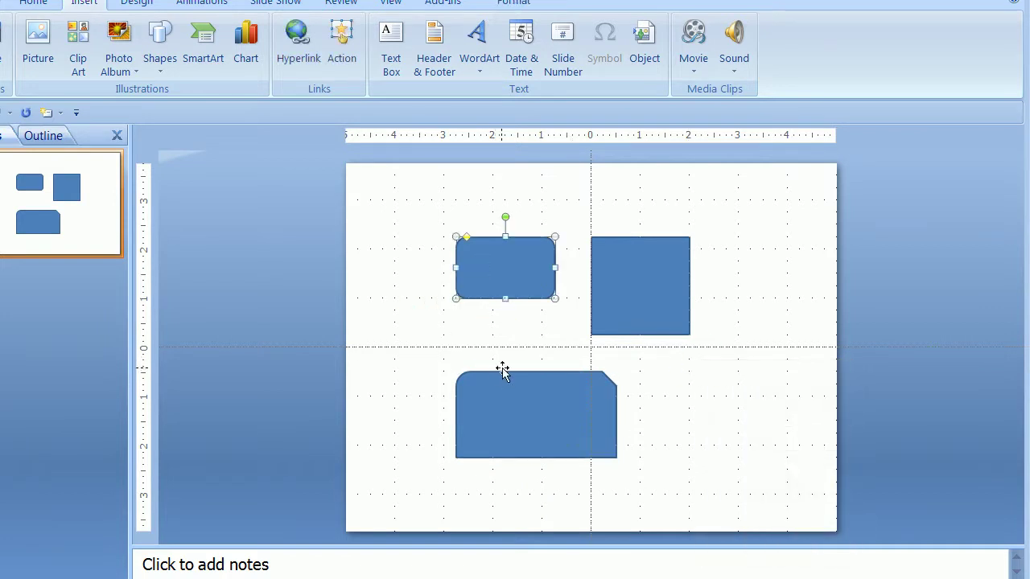
pyautogui.keyDown('shift'); pyautogui.click(511, 400); pyautogui.keyUp('shift')
pyautogui.rightClick(510, 399)
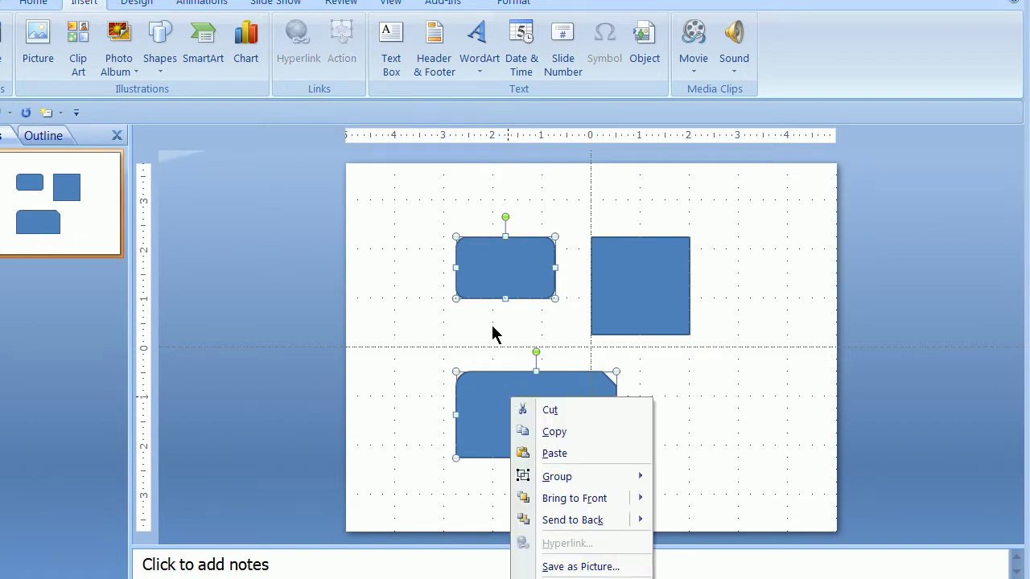
pyautogui.click(455, 283)
pyautogui.click(388, 207)
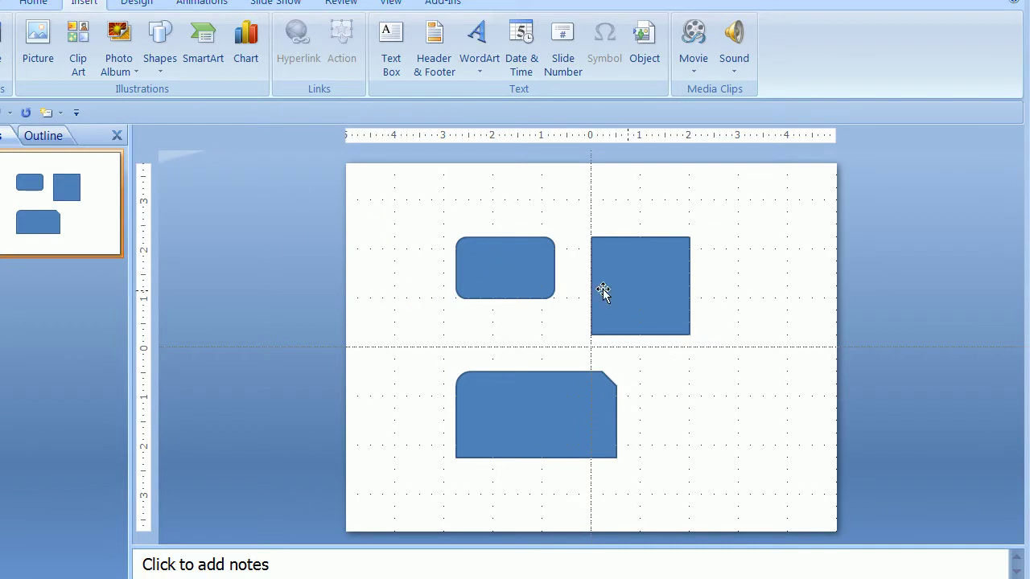
# Select the square and the snipped-corner shape in turn, open and dismiss the snipped-corner shape's context menu, and clear the selection
pyautogui.click(638, 285)
pyautogui.click(547, 416)
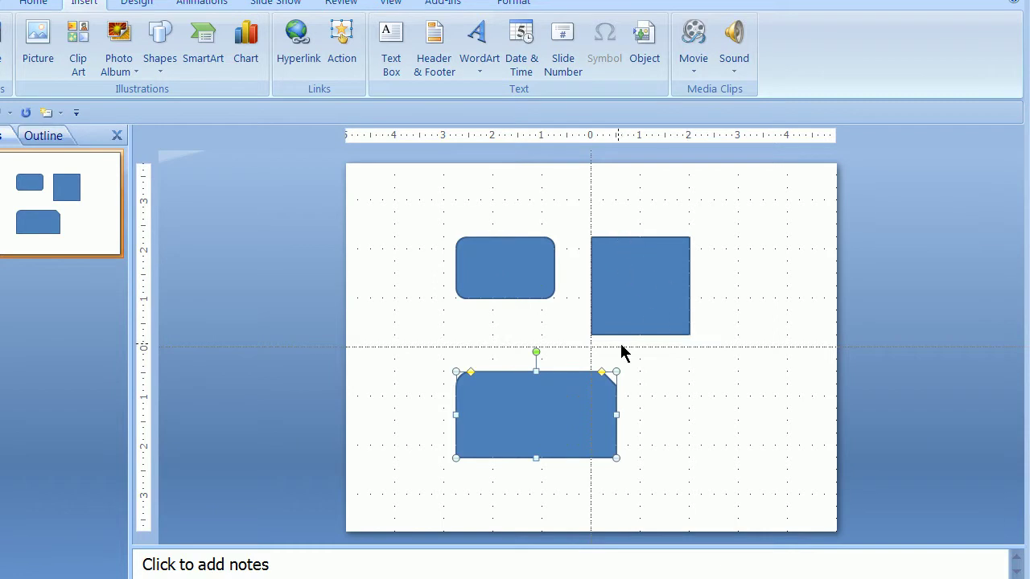
pyautogui.rightClick(559, 393)
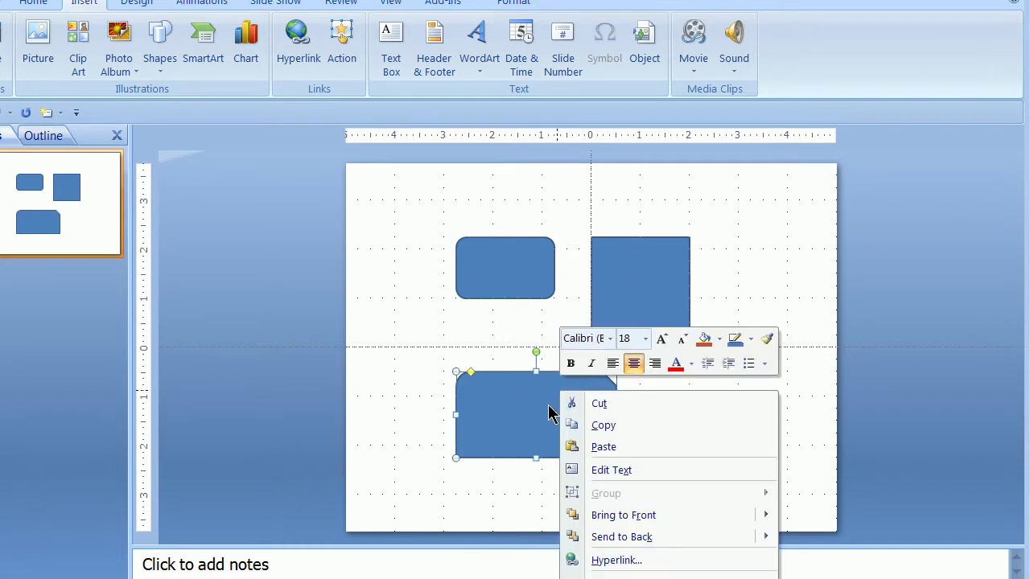
pyautogui.click(516, 393)
pyautogui.click(448, 315)
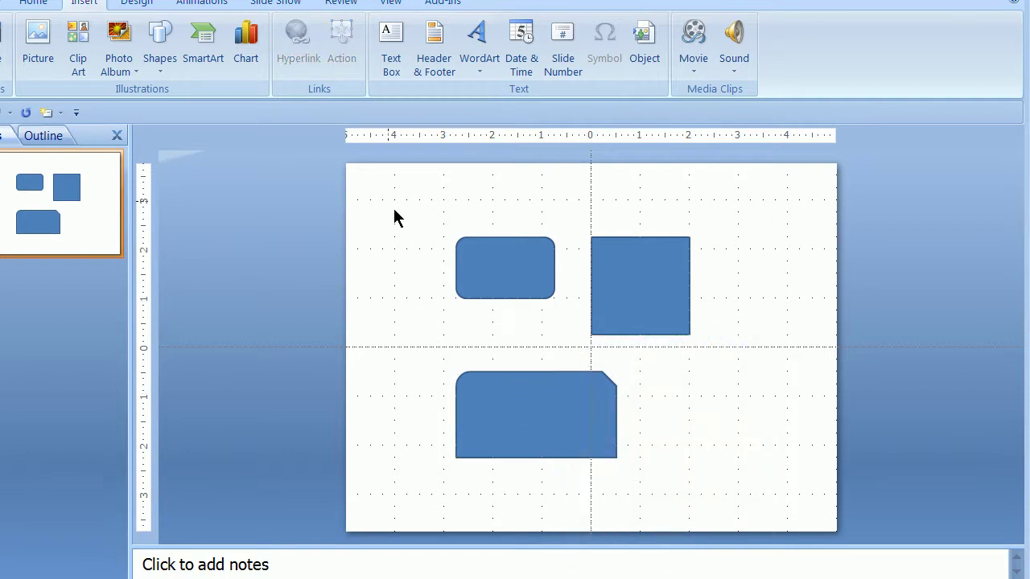
# Box-select the rounded rectangle, the square and the snipped-corner shape, and group them
pyautogui.moveTo(380, 182); pyautogui.dragTo(752, 515)
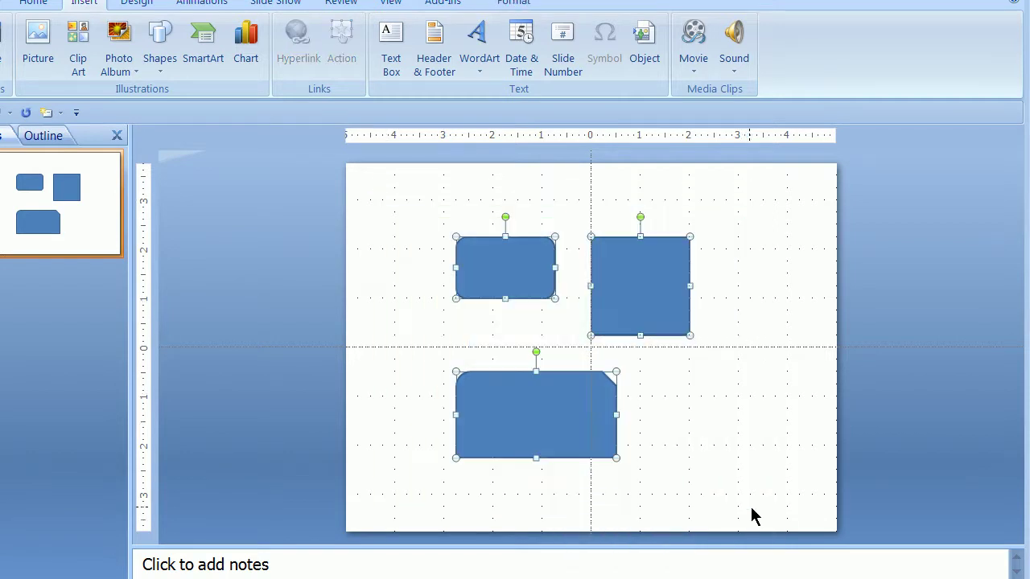
pyautogui.rightClick(572, 415)
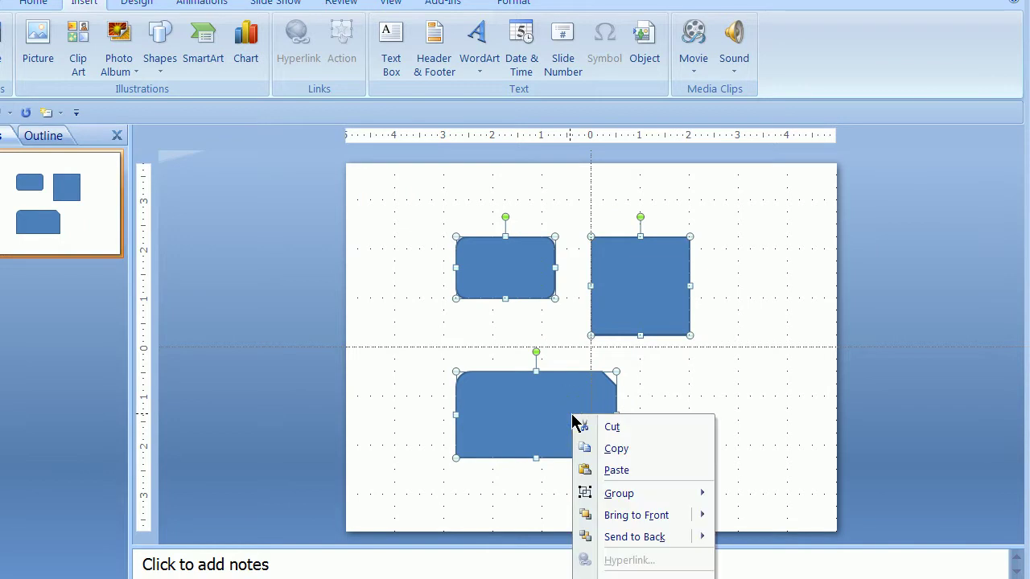
pyautogui.moveTo(689, 494)
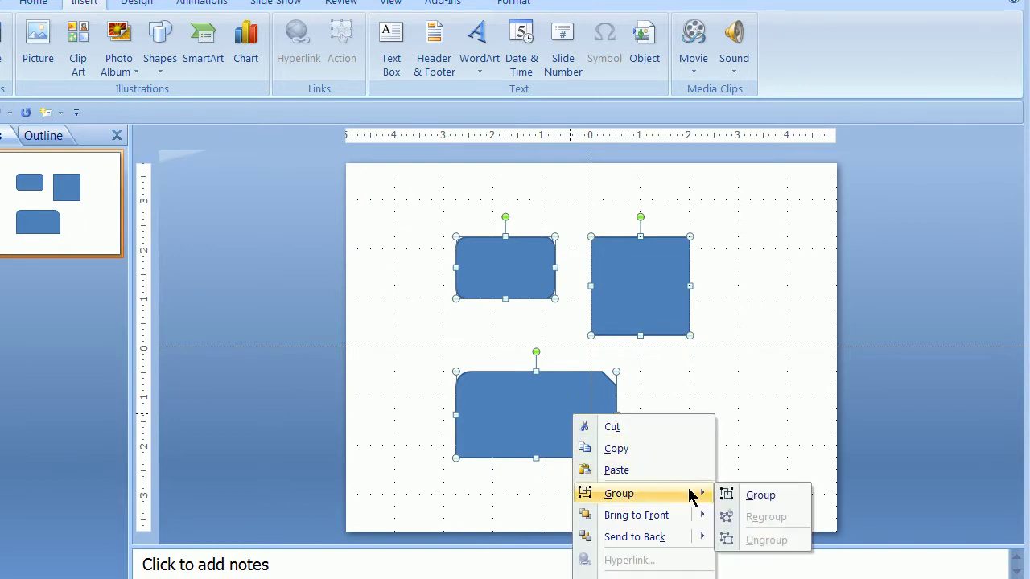
pyautogui.click(763, 496)
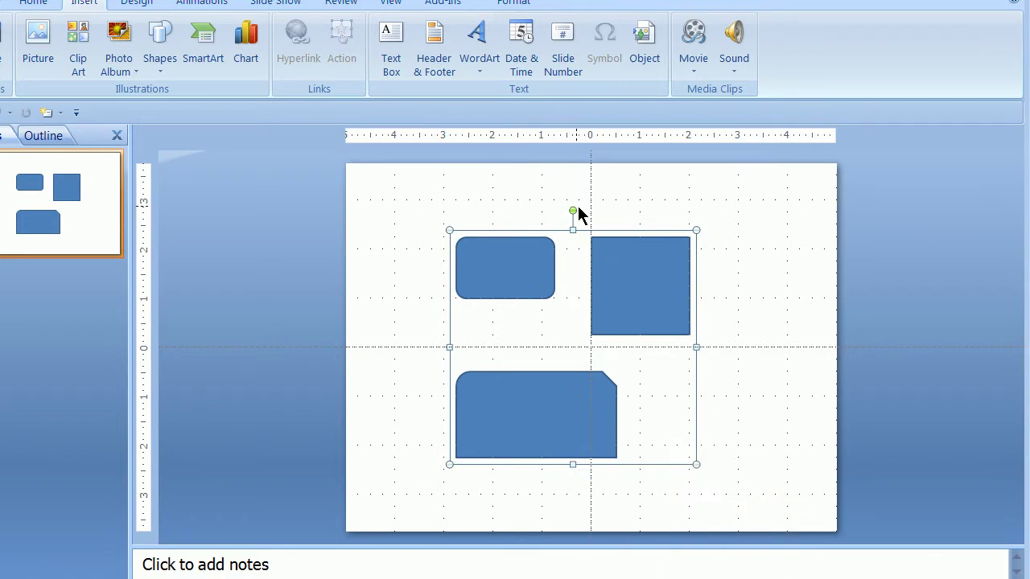
# Rotate the grouped shapes slightly clockwise as one object
pyautogui.moveTo(575, 210); pyautogui.dragTo(602, 207)
pyautogui.click(604, 211)
pyautogui.click(636, 257)
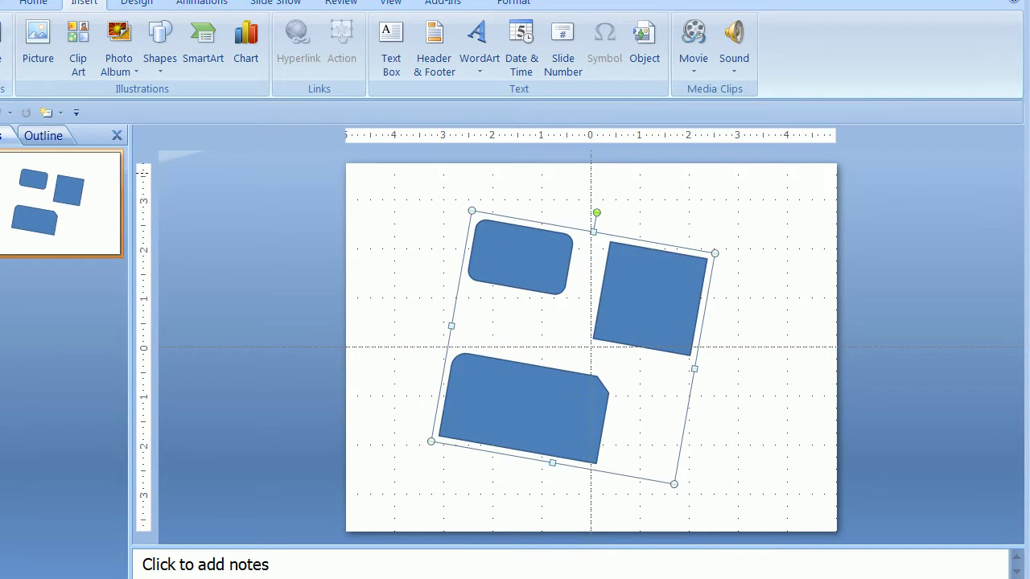
# Ungroup the three rotated shapes and clear the selection
pyautogui.rightClick(644, 284)
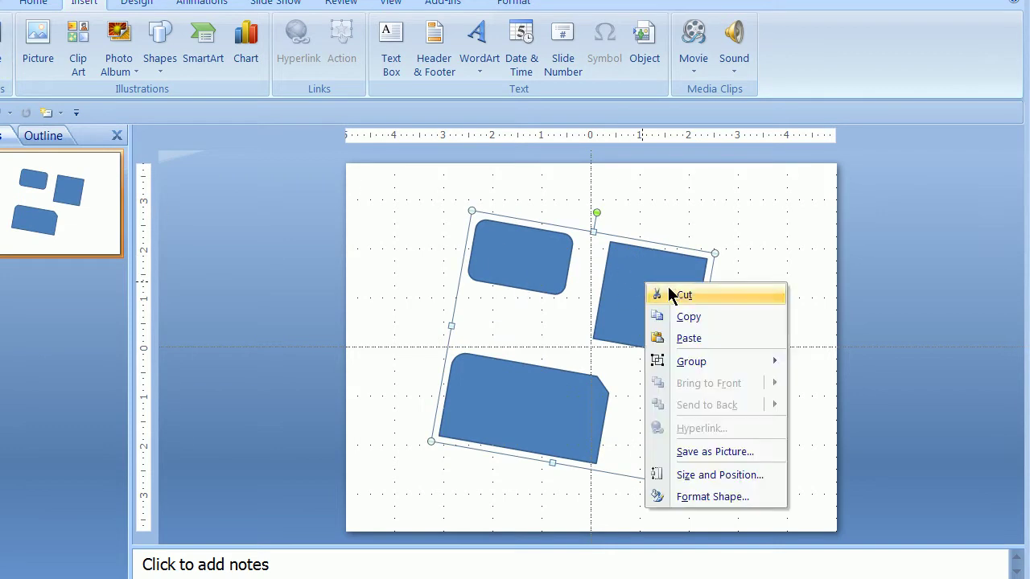
pyautogui.moveTo(741, 365)
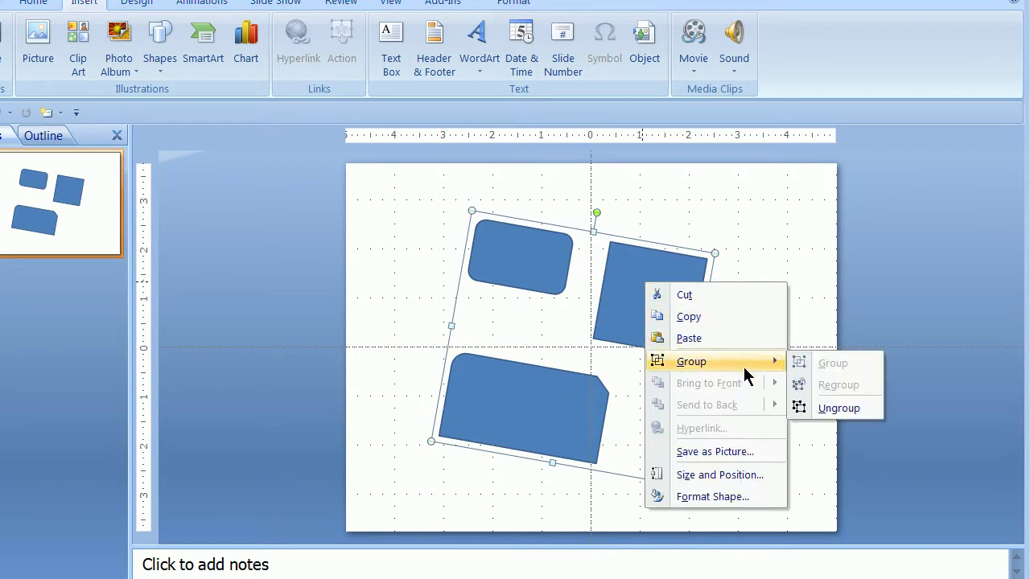
pyautogui.click(849, 409)
pyautogui.click(646, 205)
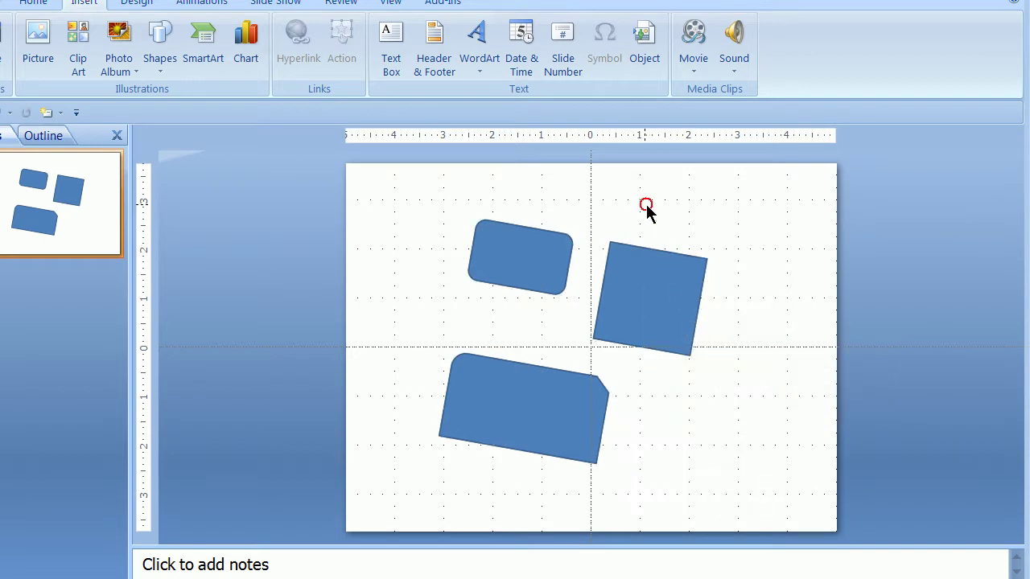
# Select all three ungrouped shapes one by one, rotate them counterclockwise about their own centres to a diagonal orientation, and clear the selection
pyautogui.click(622, 348)
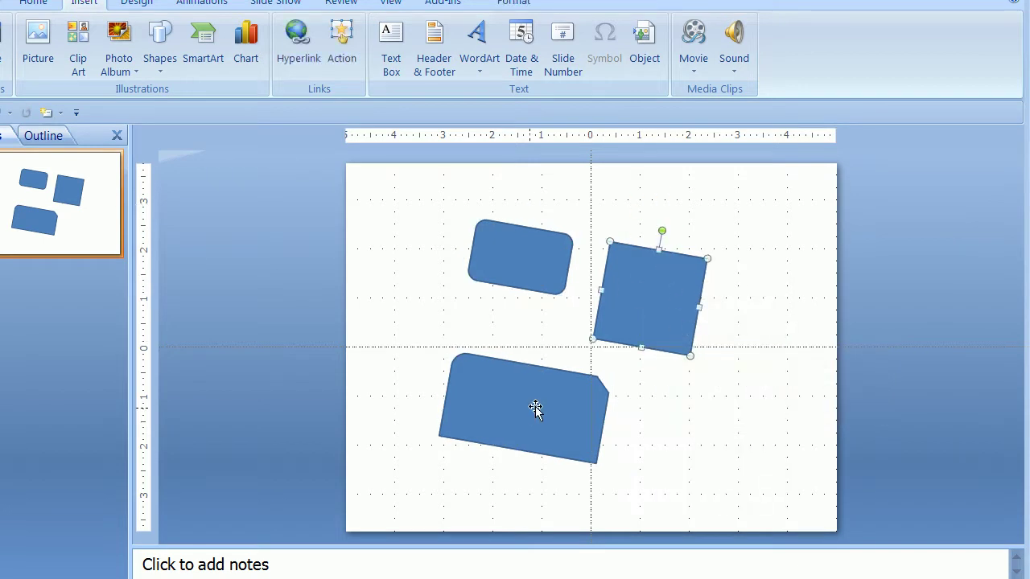
pyautogui.keyDown('ctrl'); pyautogui.click(498, 287); pyautogui.keyUp('ctrl')
pyautogui.keyDown('ctrl'); pyautogui.click(524, 395); pyautogui.keyUp('ctrl')
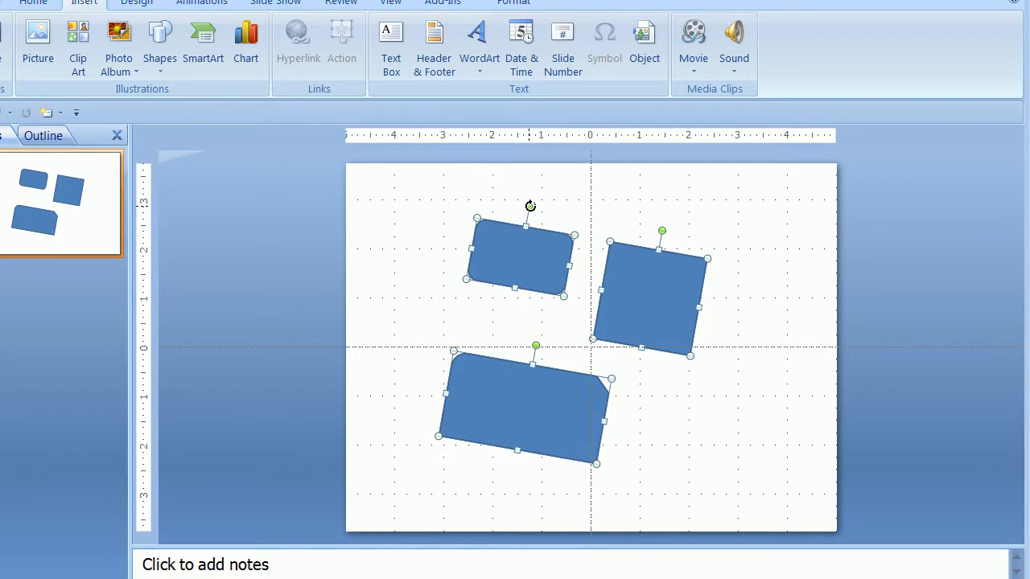
pyautogui.moveTo(530, 206); pyautogui.dragTo(465, 189)
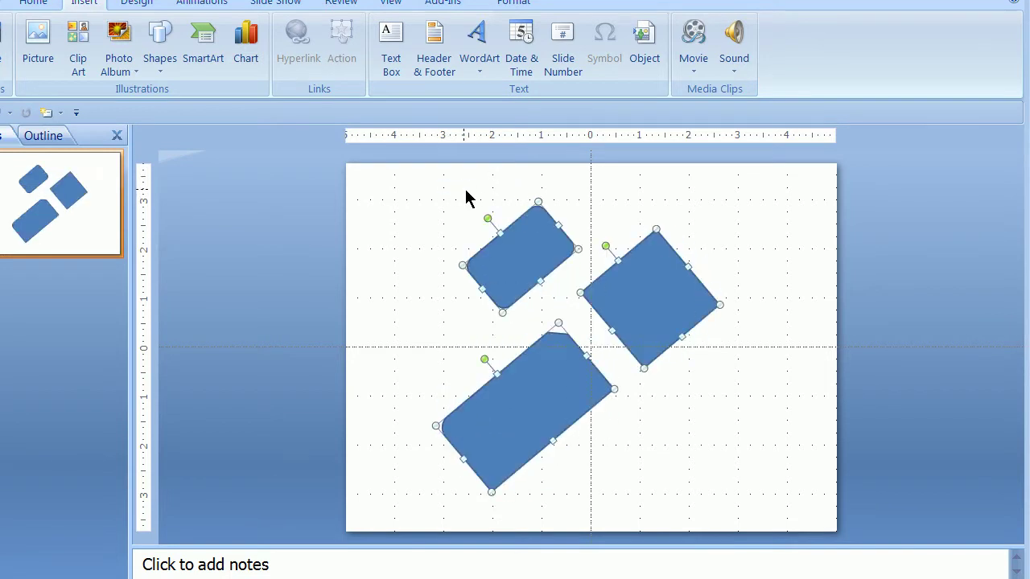
pyautogui.click(383, 213)
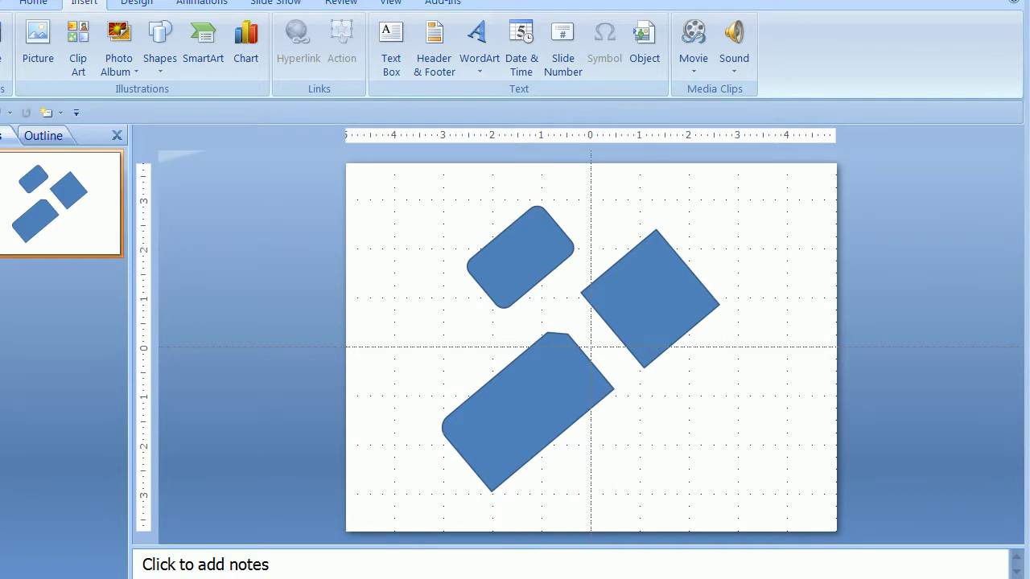
# Close PowerPoint, switch to the empty SketchUp model and set its camera to the standard Top view
pyautogui.hotkey('alt', 'F4')
pyautogui.click(662, 435)
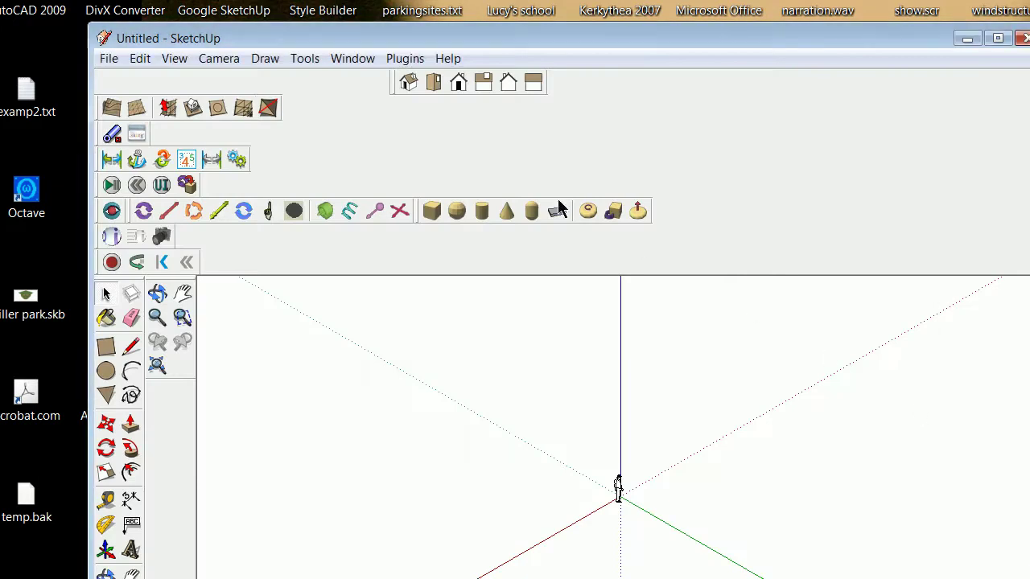
pyautogui.click(218, 59)
pyautogui.moveTo(241, 119)
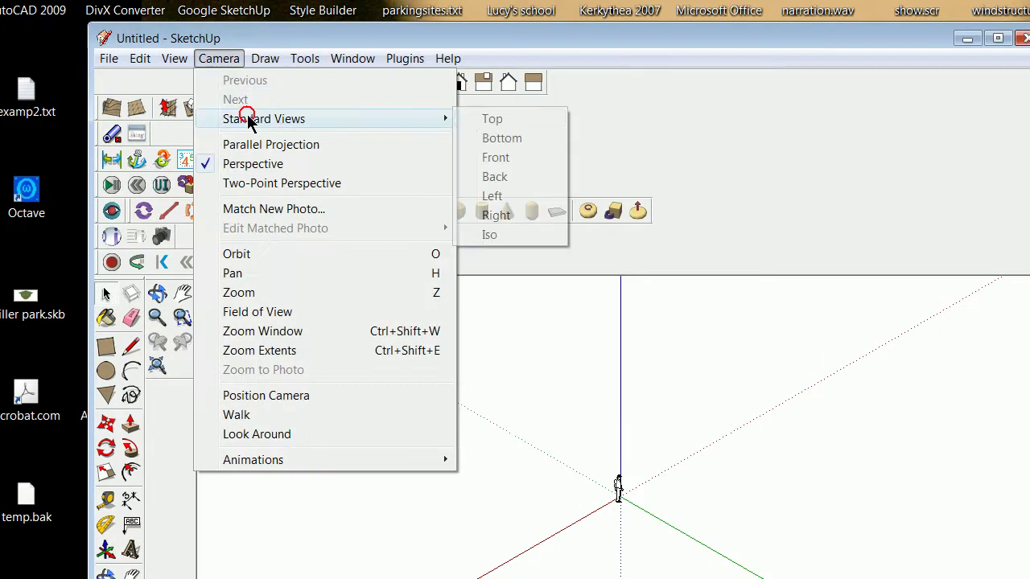
pyautogui.click(488, 129)
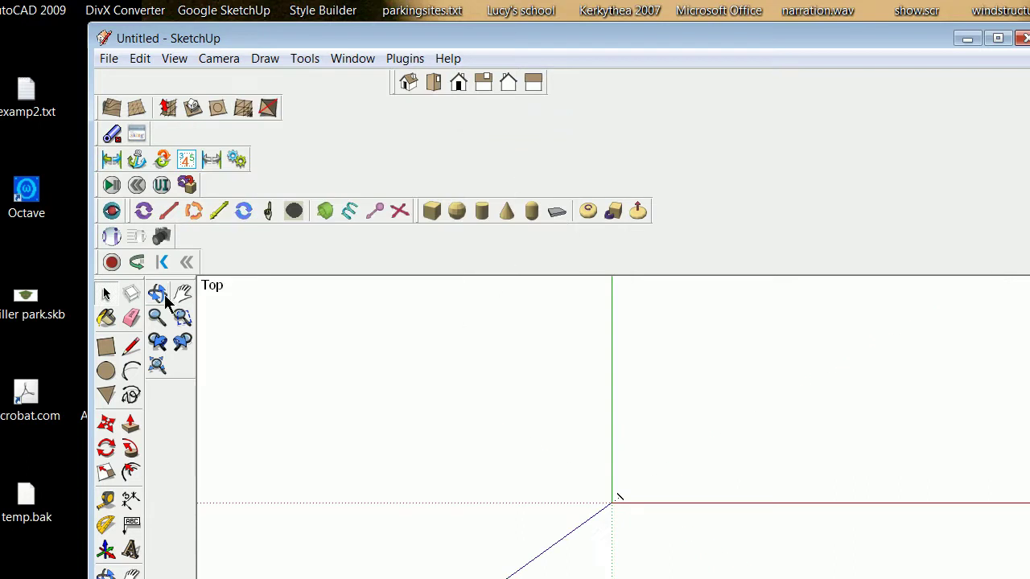
# Draw a tall rectangle and a smaller square beside it, both above the red axis and to the right of the green axis
pyautogui.click(106, 347)
pyautogui.click(711, 339)
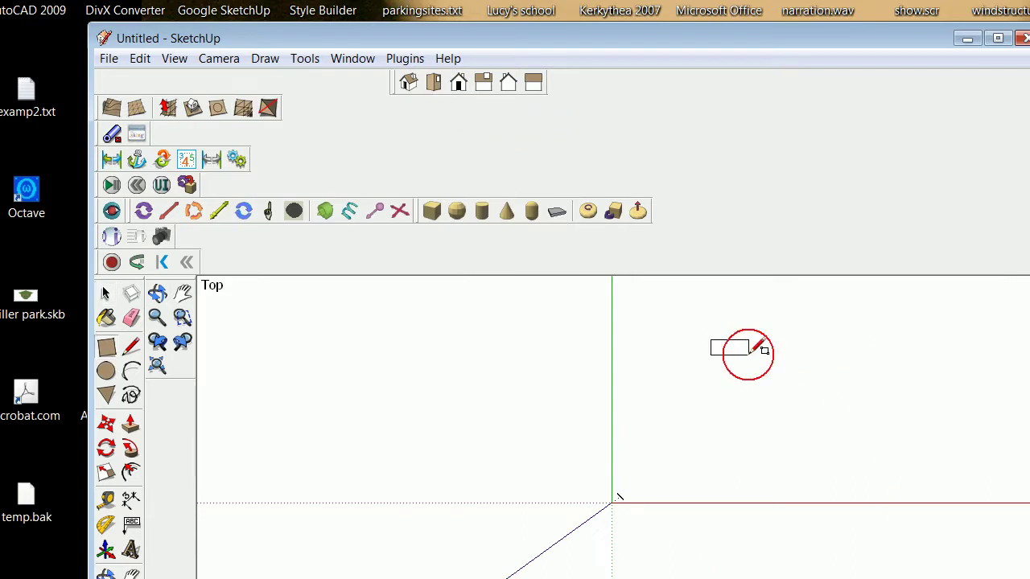
pyautogui.click(754, 407)
pyautogui.click(107, 346)
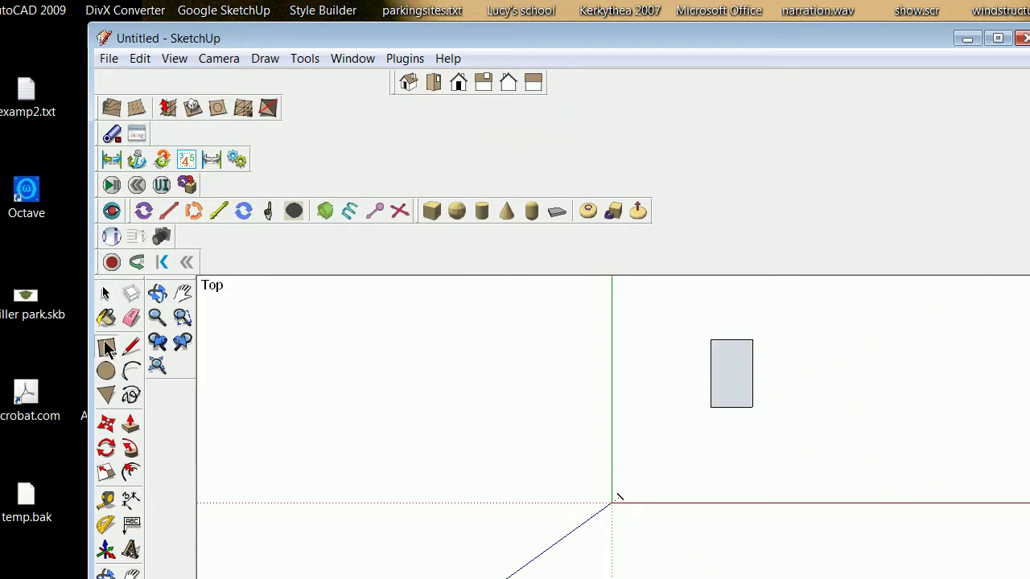
pyautogui.click(651, 373)
pyautogui.click(676, 397)
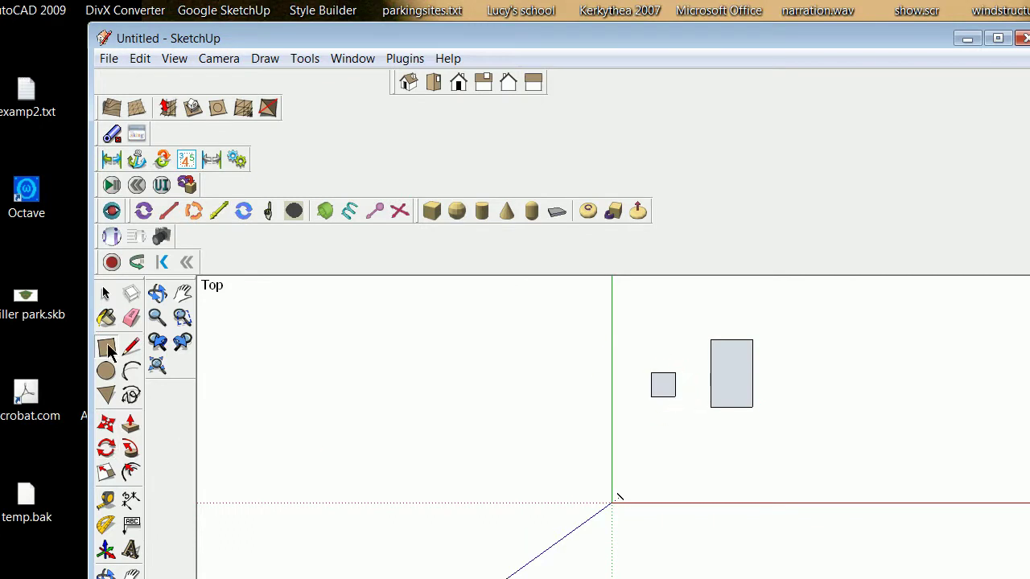
# Draw a circle just below the small square, close to the origin
pyautogui.click(106, 371)
pyautogui.click(650, 449)
pyautogui.click(680, 455)
# Box-select all three shapes, and remove the tall rectangle and the small square with separate boxes so only the circle stays selected
pyautogui.click(105, 294)
pyautogui.moveTo(607, 314); pyautogui.dragTo(779, 501)
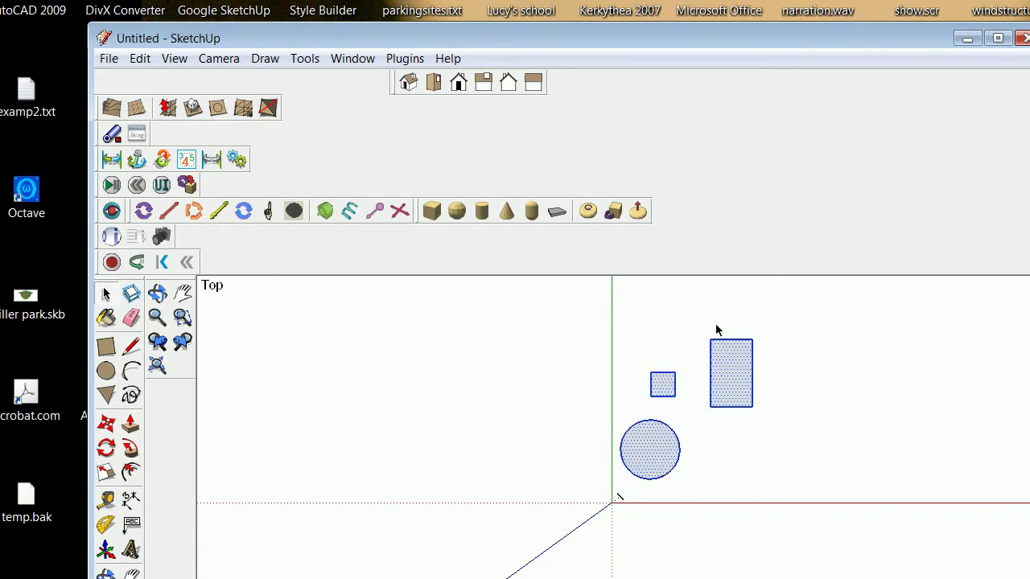
pyautogui.moveTo(698, 322); pyautogui.dragTo(761, 434)
pyautogui.moveTo(644, 361); pyautogui.dragTo(702, 424)
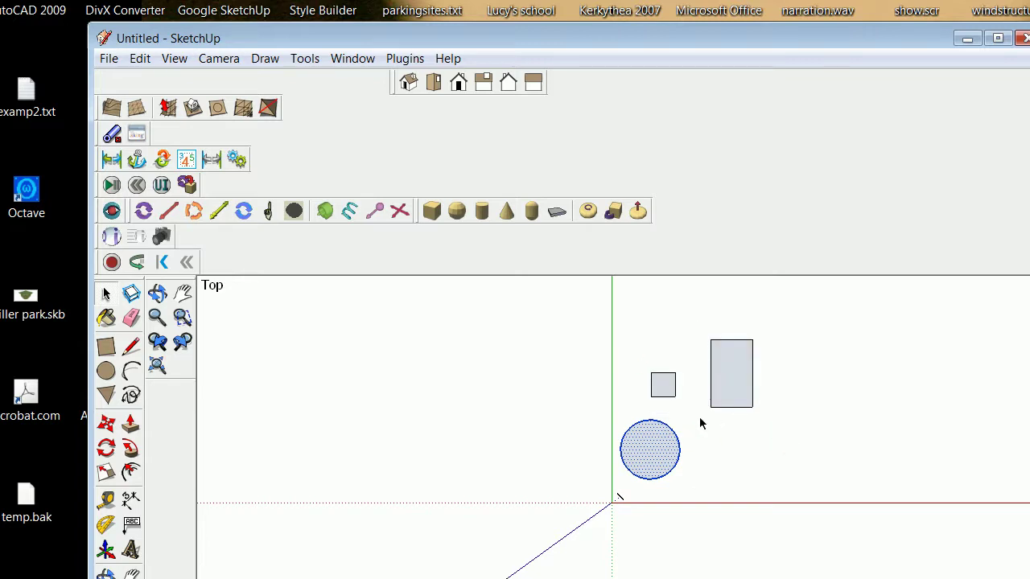